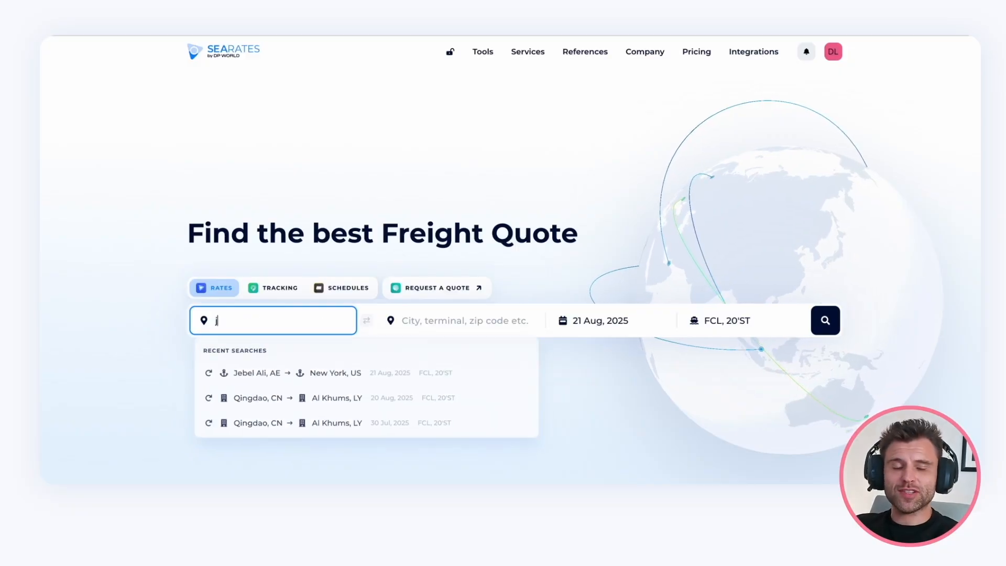
Search for freight rates from the port of Jebel Ali to the port of Shanghai.
text(ebel ali)
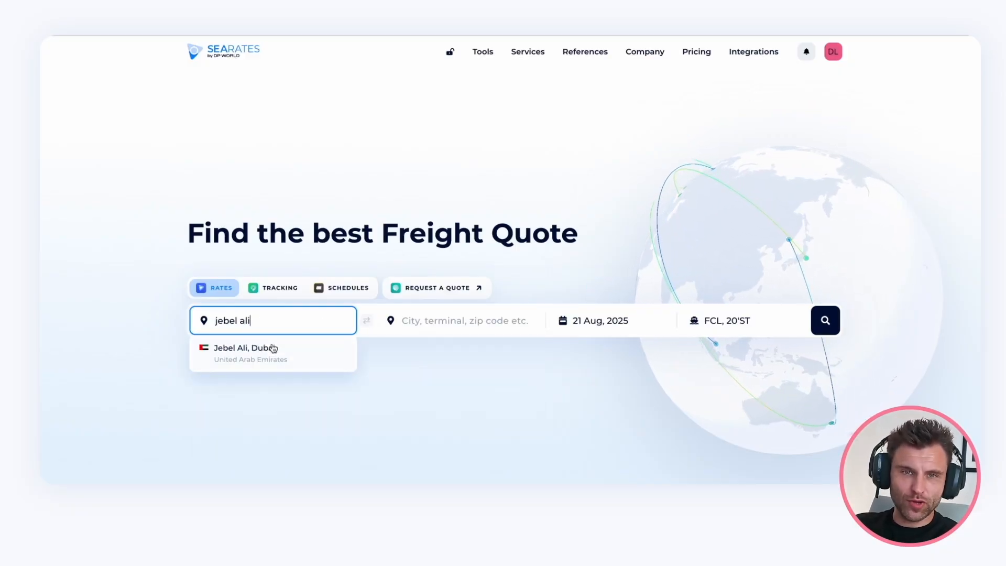
click(273, 349)
click(460, 329)
text(shanghai)
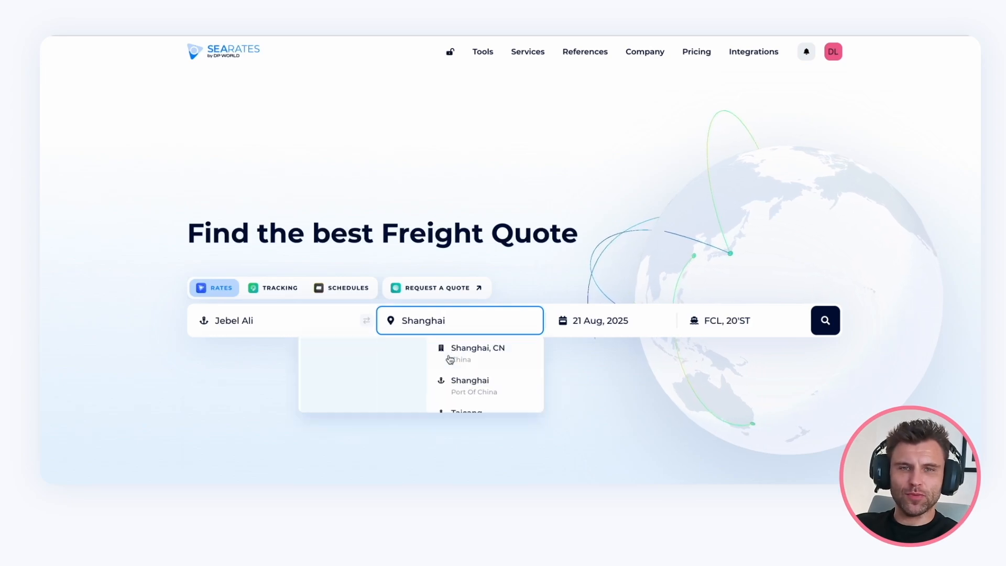
click(439, 385)
click(826, 321)
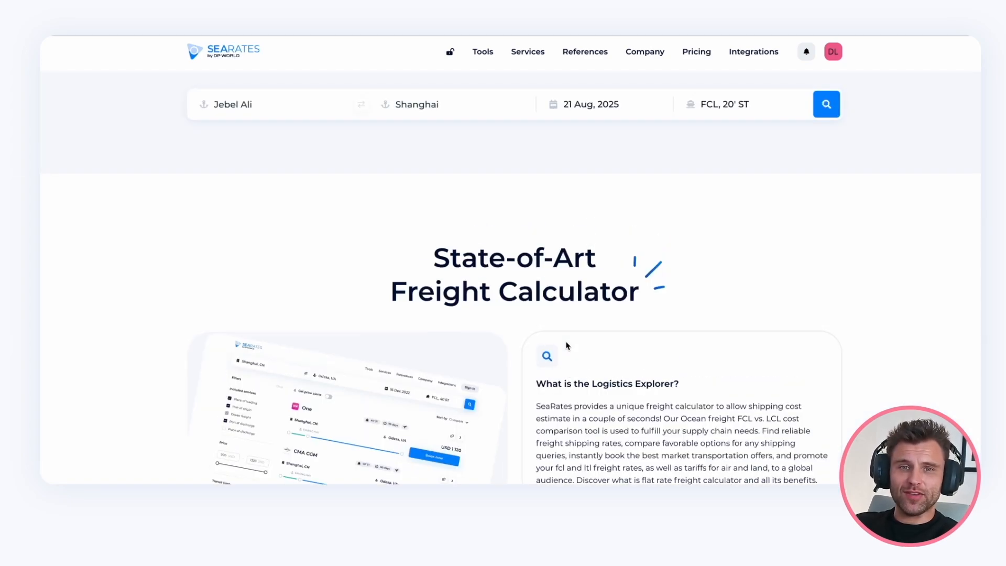
Look through the carrier offers returned for the Jebel Ali to Shanghai rate search.
scroll(566, 346, down, 2)
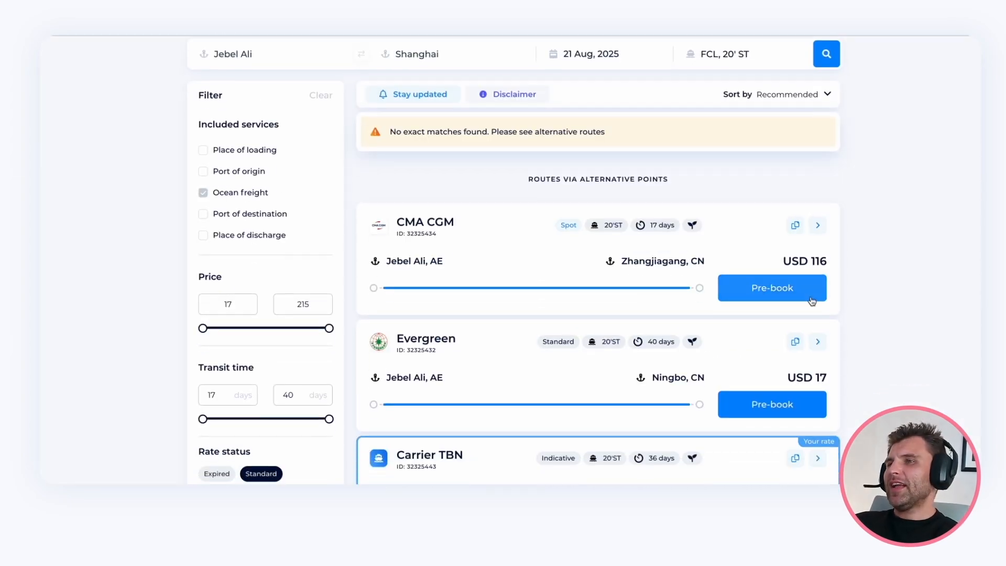
click(791, 240)
scroll(644, 353, down, 5)
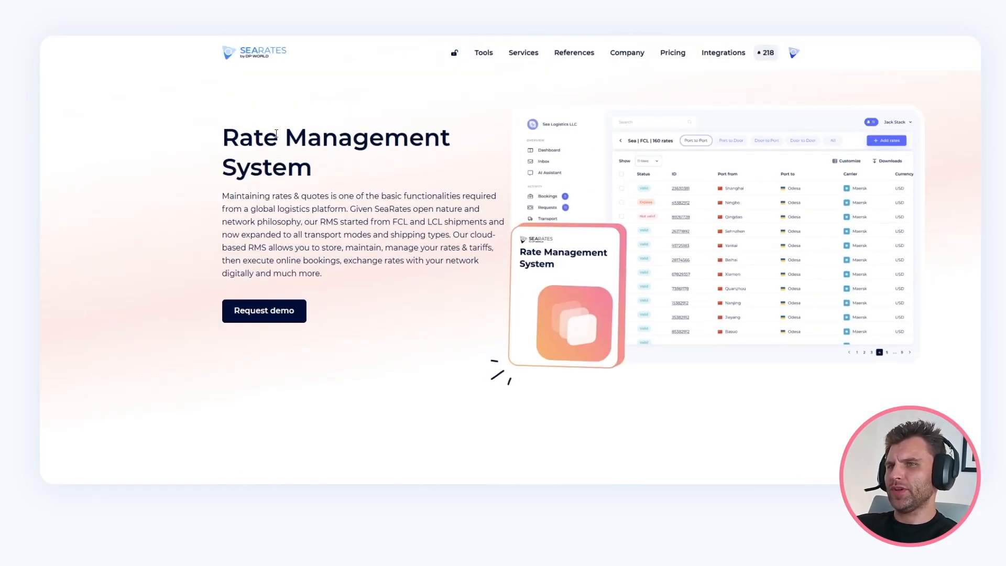
Read the Rate Management System introduction and the sections on RMS beyond boring and logistics or trading businesses.
scroll(276, 135, down, 3)
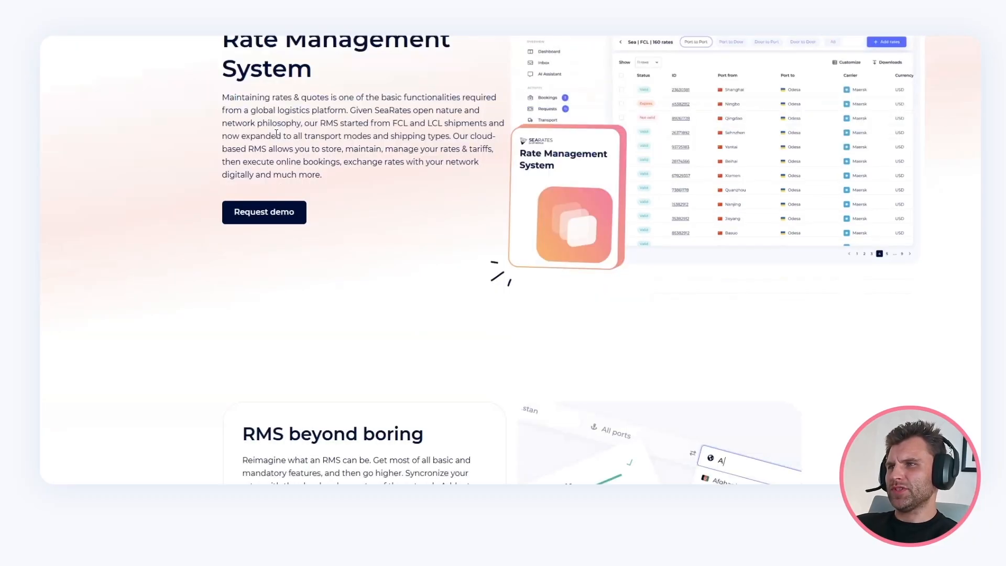
scroll(277, 134, up, 3)
mouse_move(489, 52)
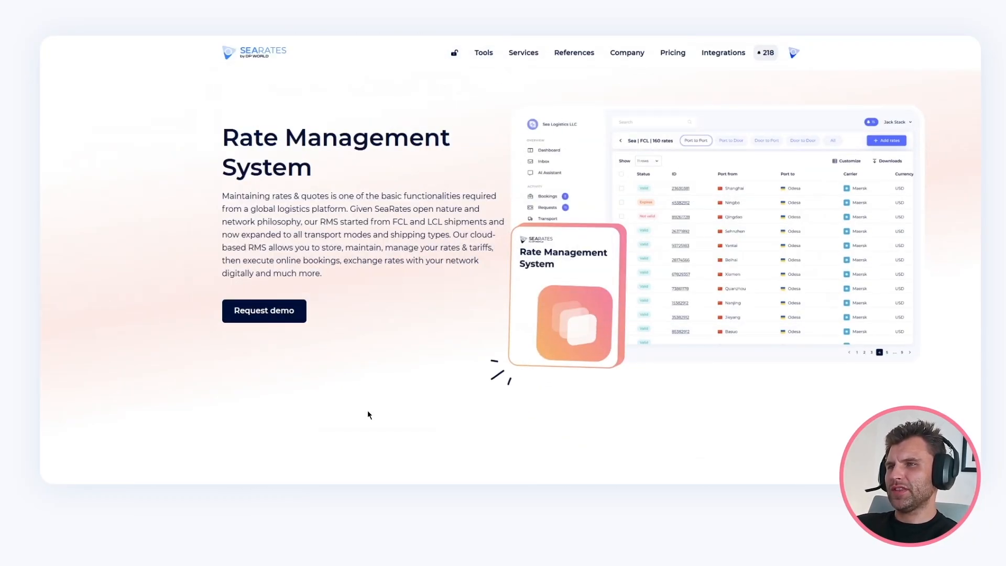
scroll(367, 414, down, 5)
scroll(368, 413, down, 2)
scroll(368, 414, up, 1)
scroll(368, 414, down, 2)
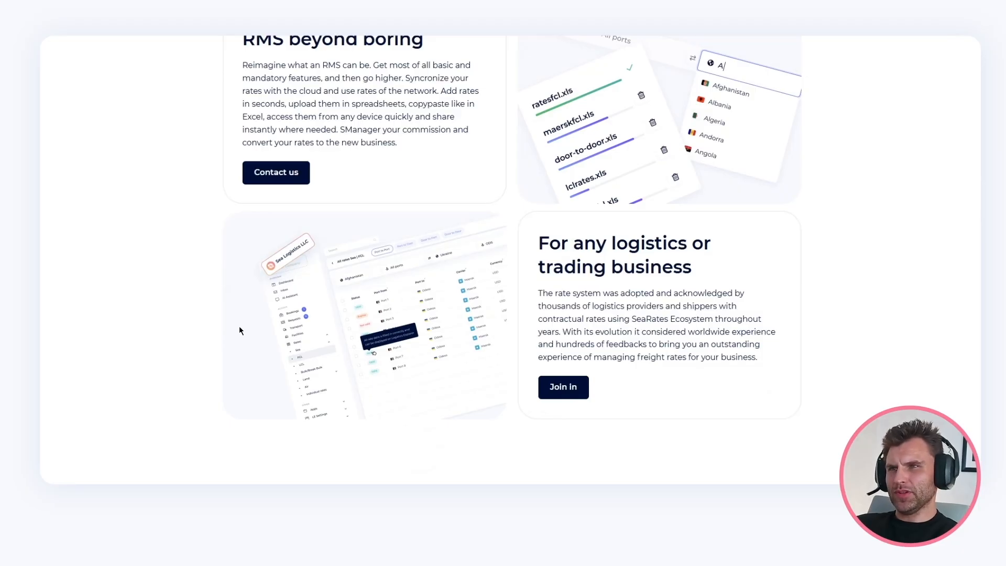
scroll(239, 328, up, 1)
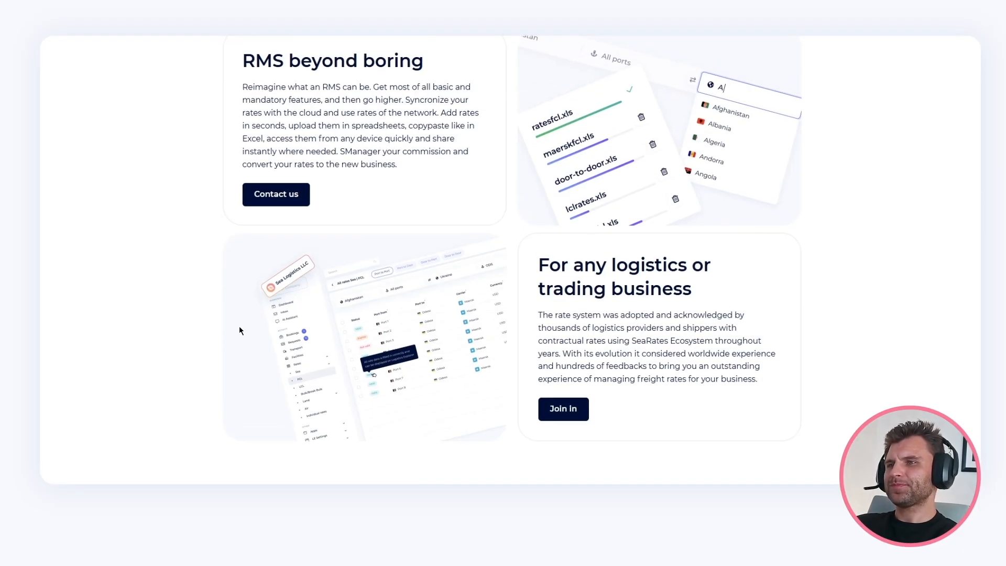
Examine the All shipping types section and the commission, templates and fees section of the Rate Management System page.
scroll(240, 327, down, 5)
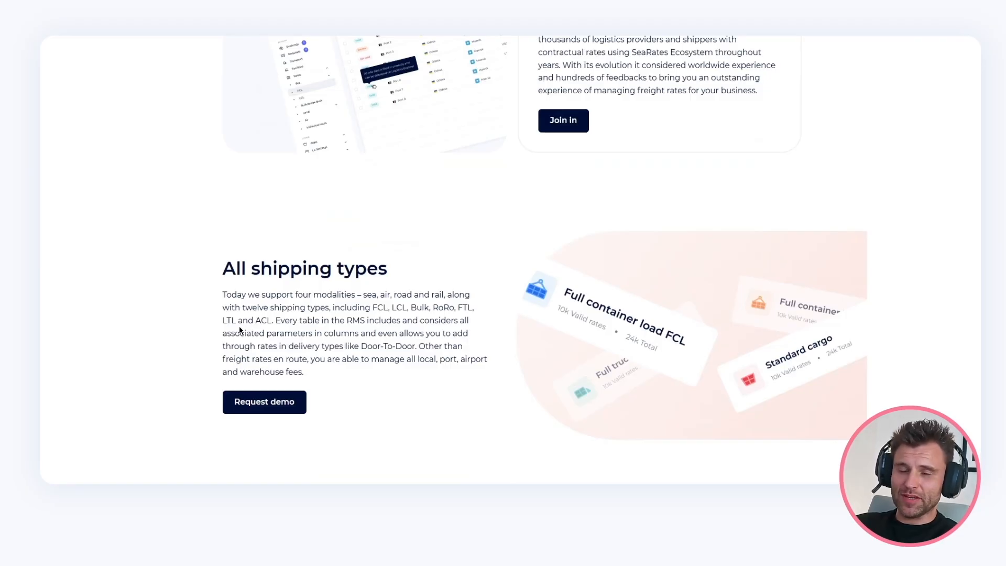
scroll(240, 328, down, 1)
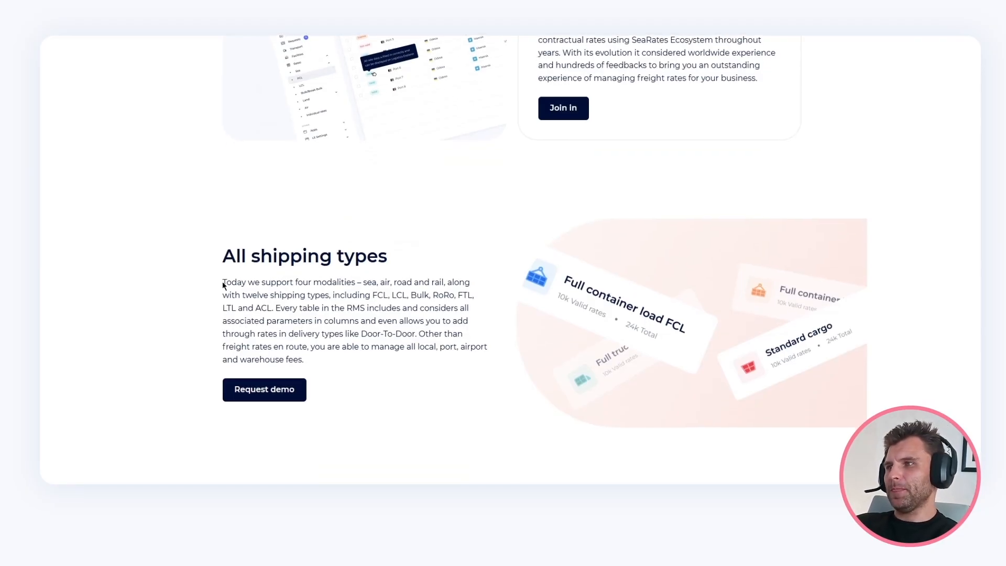
scroll(225, 279, down, 1)
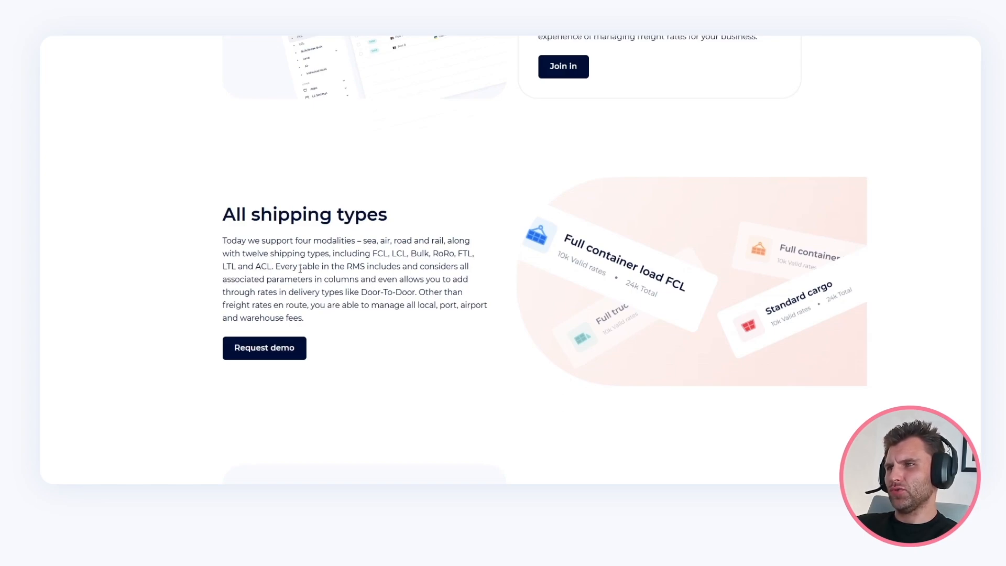
scroll(412, 257, down, 2)
scroll(413, 256, down, 1)
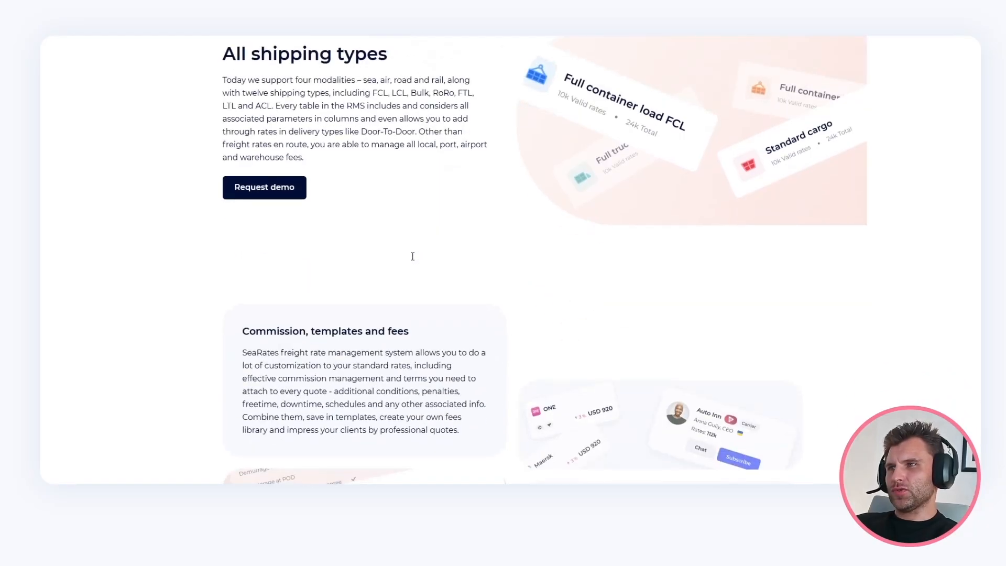
scroll(411, 255, up, 2)
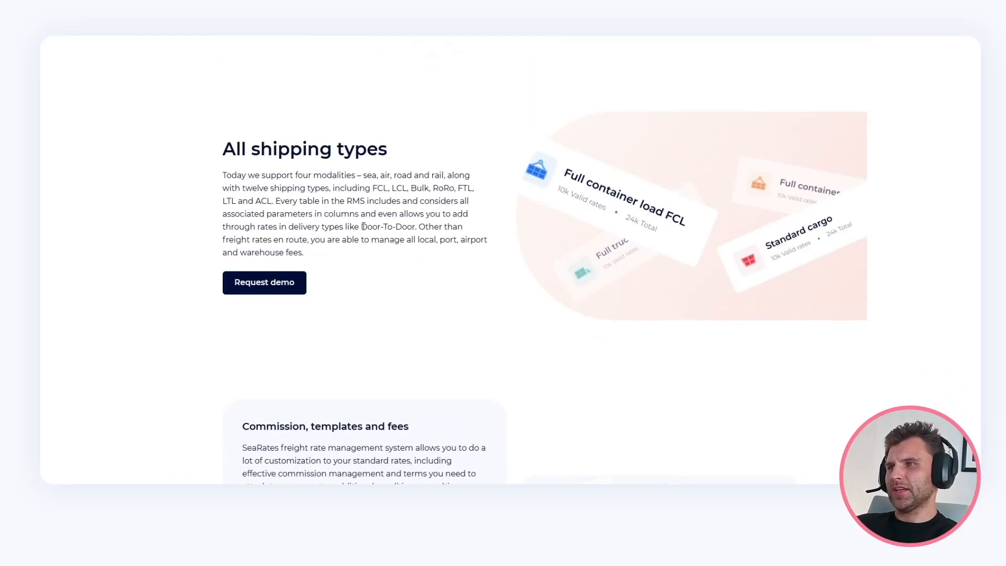
scroll(364, 229, down, 5)
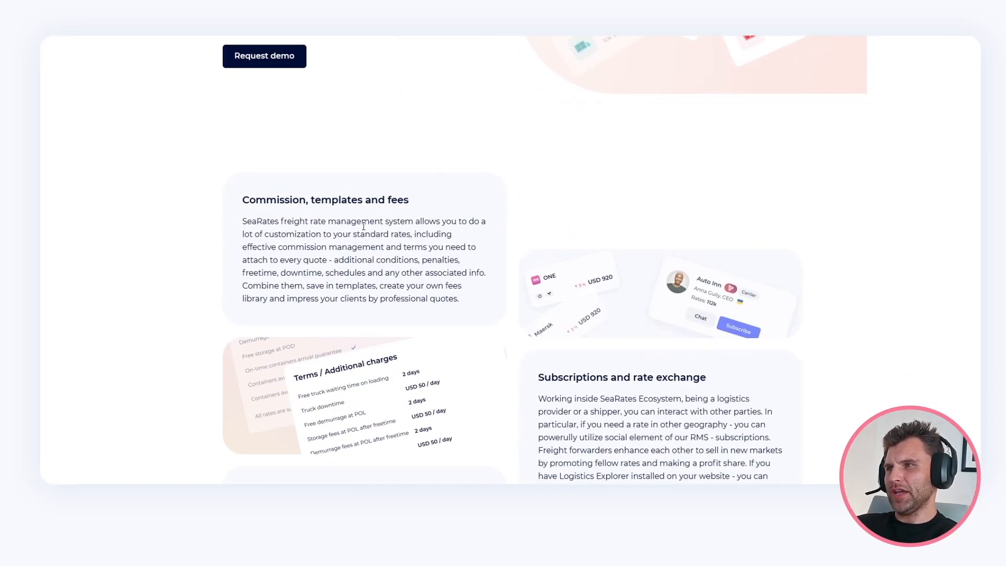
scroll(280, 195, down, 3)
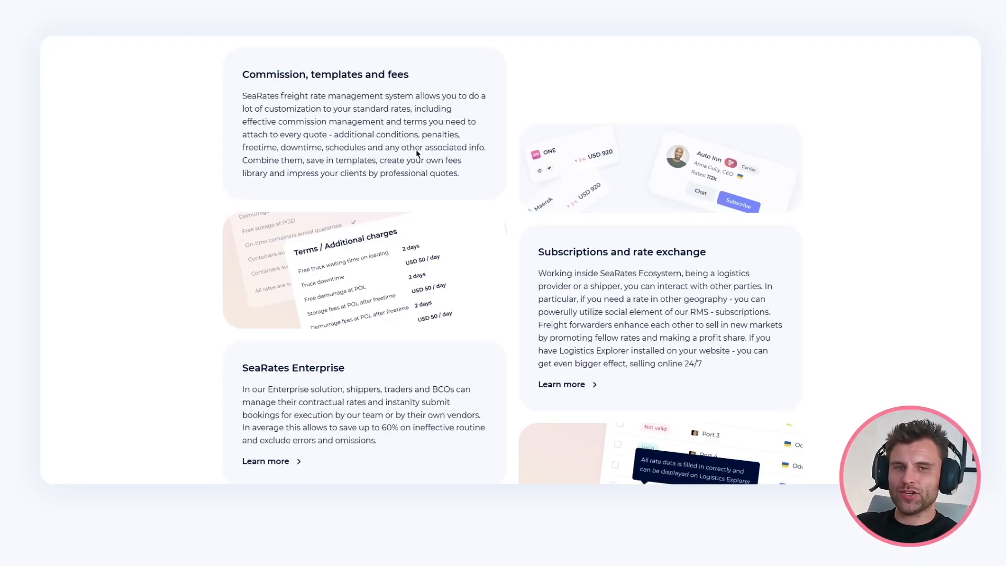
On the FreightCompany website, search for rates from the port of Jebel Ali to the port of Nhava Sheva.
text(jebel ali)
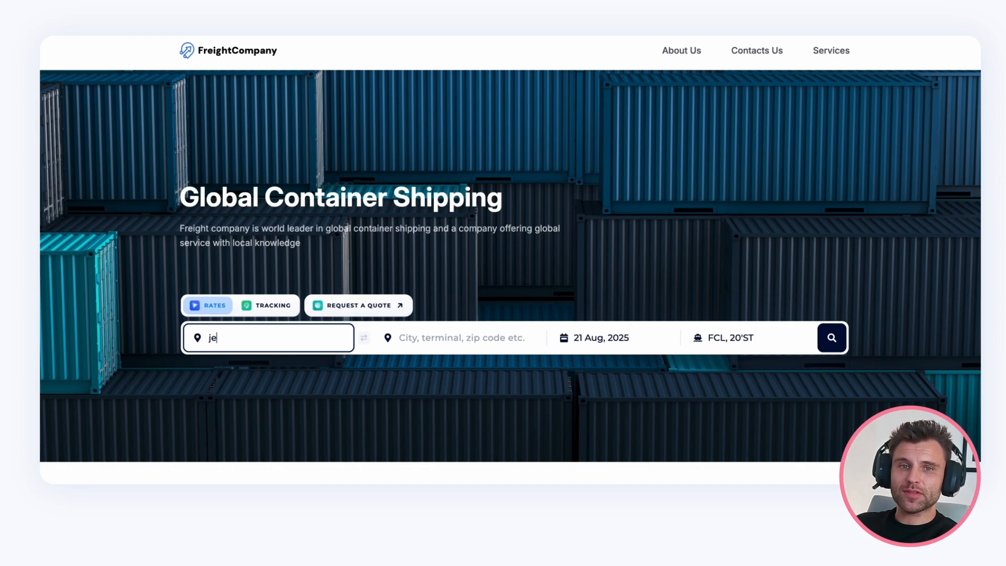
click(265, 369)
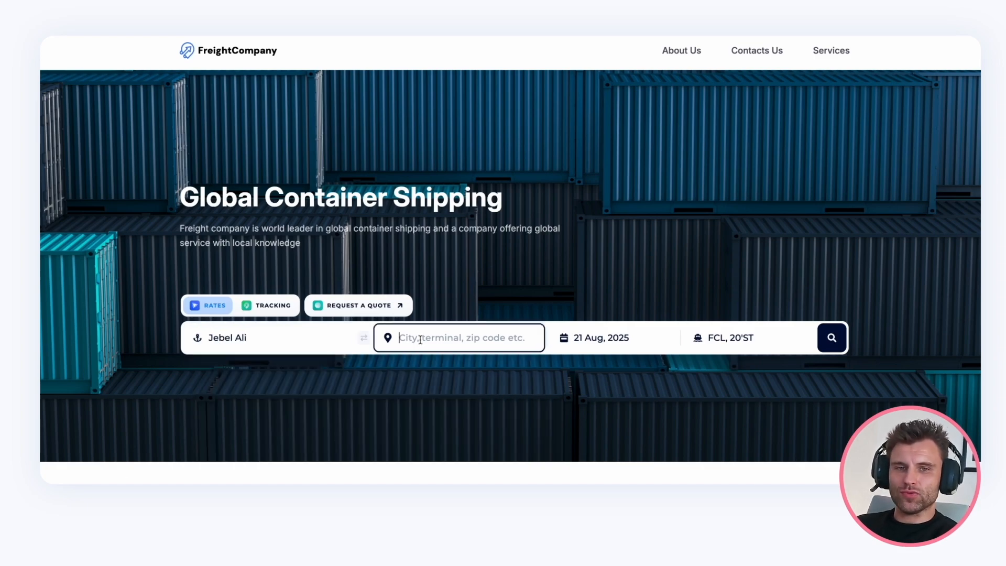
text(nhava)
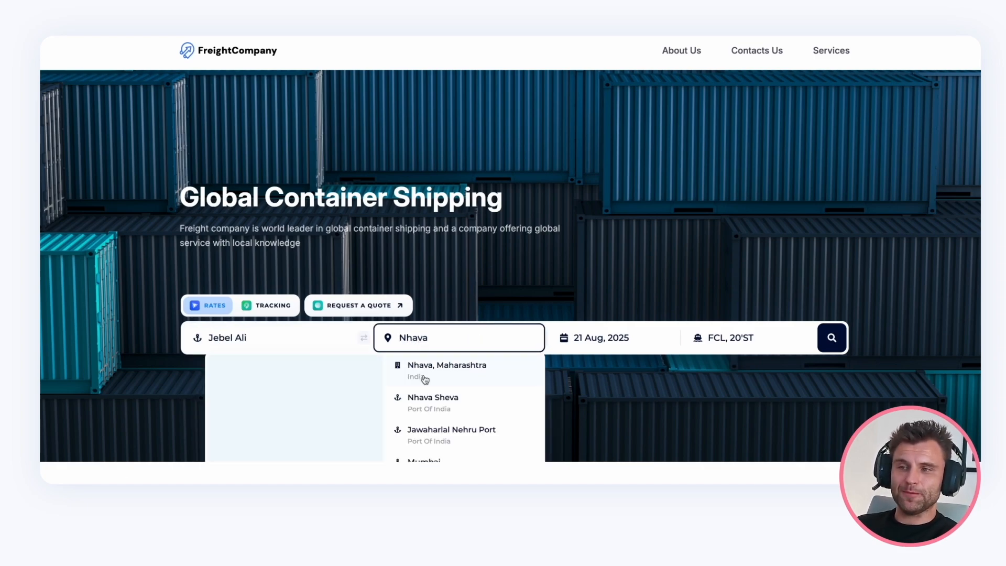
click(425, 401)
click(838, 341)
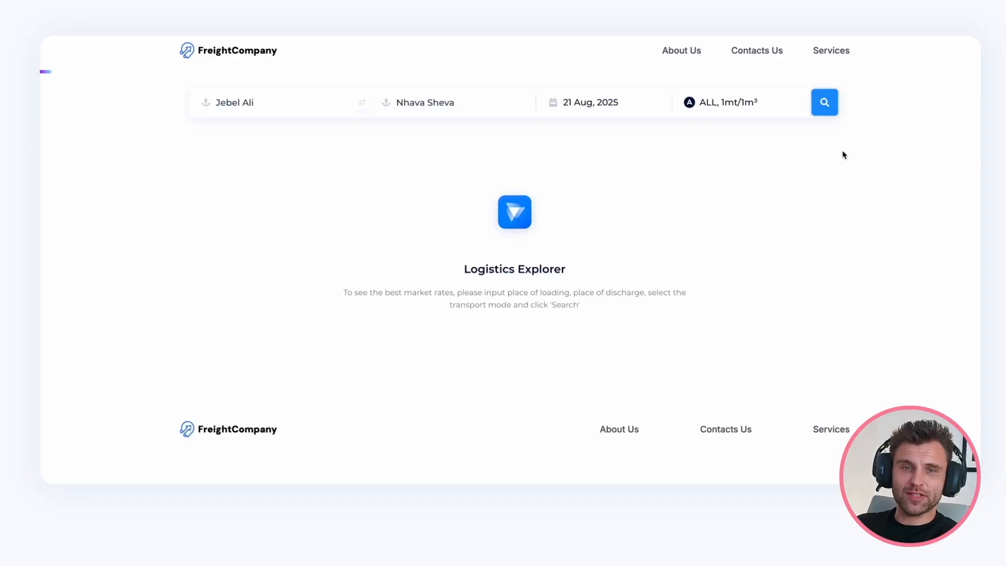
Run the Nhava Sheva rate search again and open the Carrier TBN road quote to review its rate breakdown.
click(825, 103)
click(816, 178)
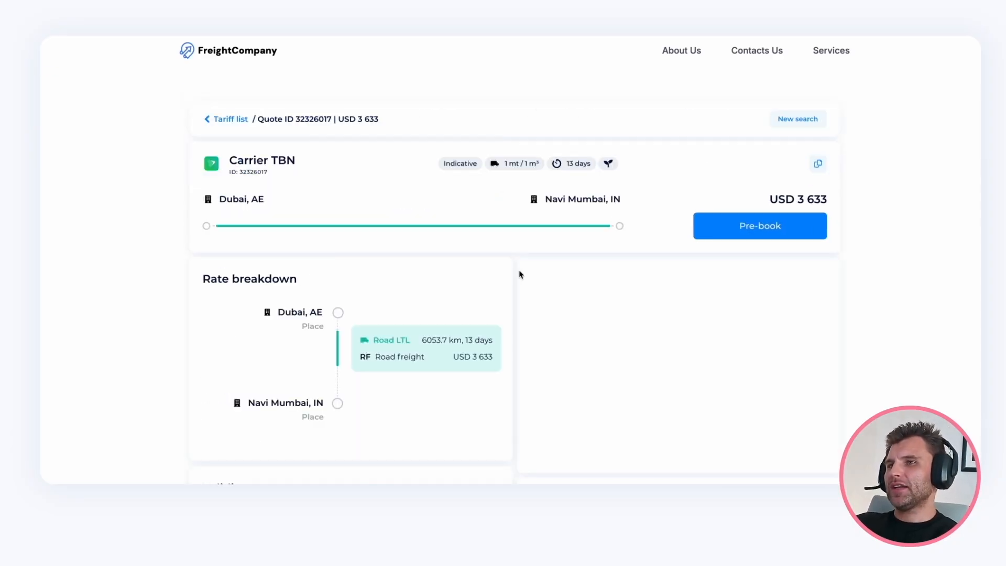
scroll(507, 280, down, 3)
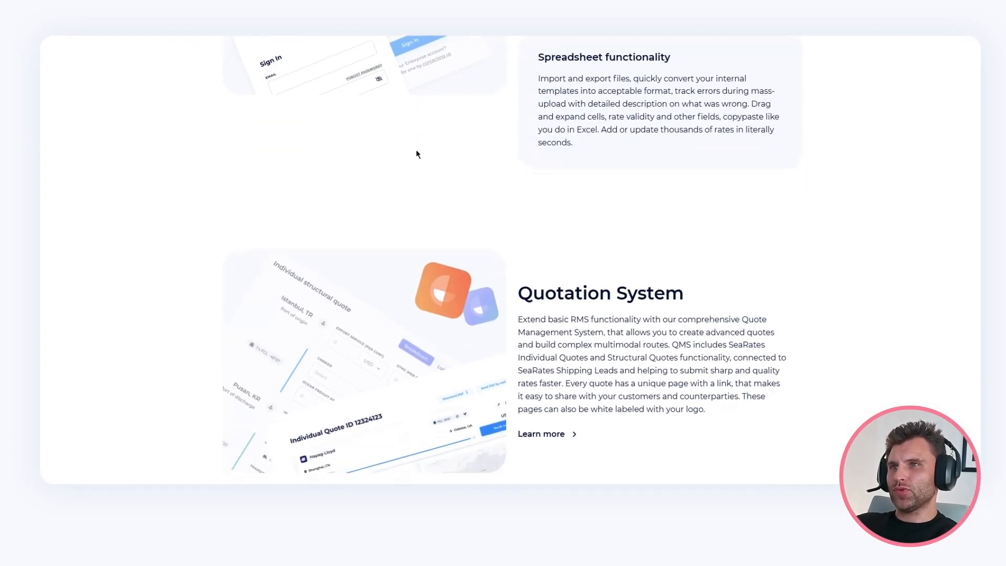
On the Rate Management System page, read about spreadsheet functionality, the Quotation System and further automation.
scroll(418, 155, up, 1)
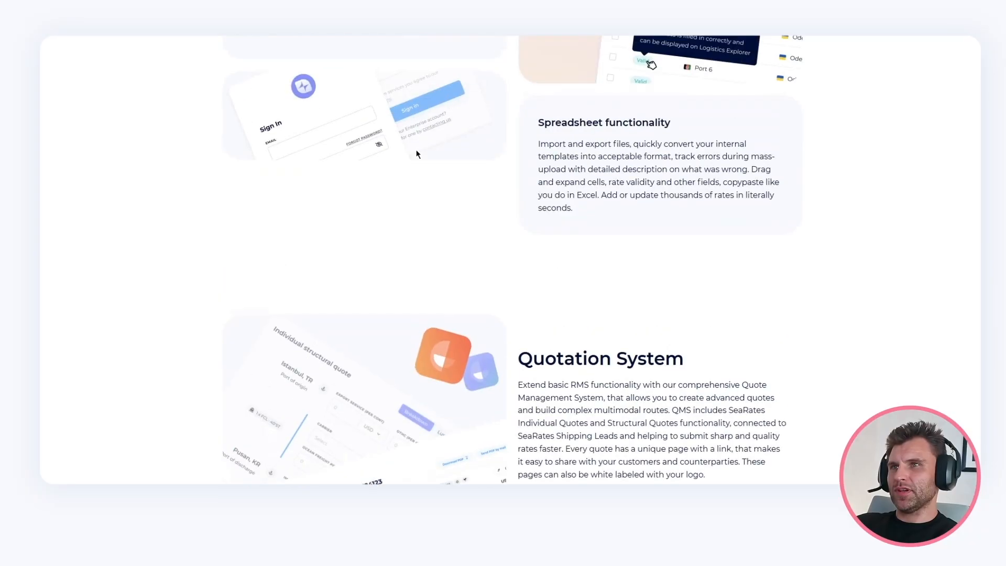
scroll(418, 155, down, 2)
scroll(417, 153, down, 3)
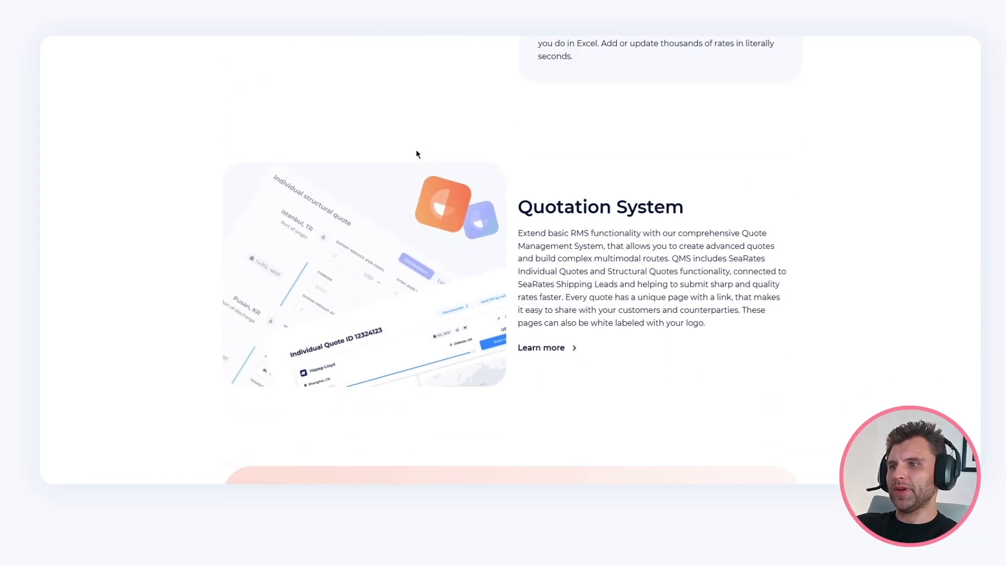
scroll(329, 139, down, 5)
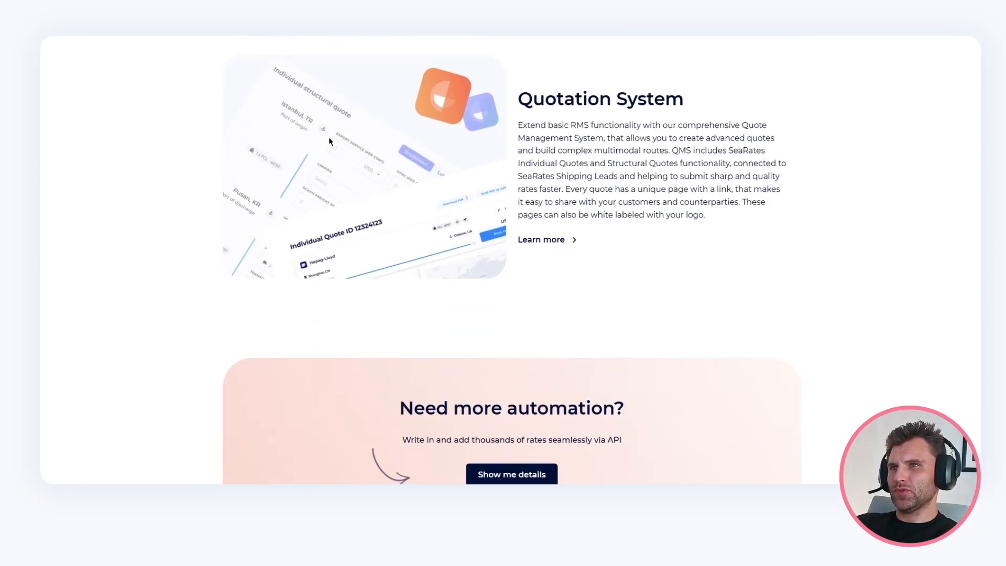
scroll(329, 138, up, 5)
scroll(329, 142, up, 1)
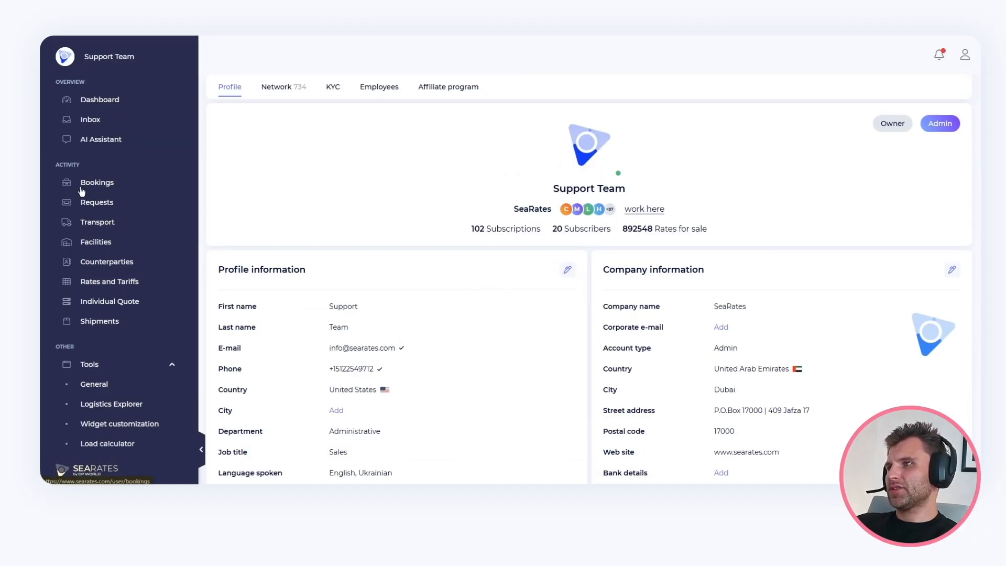
From the account profile, open the sea Full container load FCL table in Rates and Tariffs.
scroll(218, 175, down, 1)
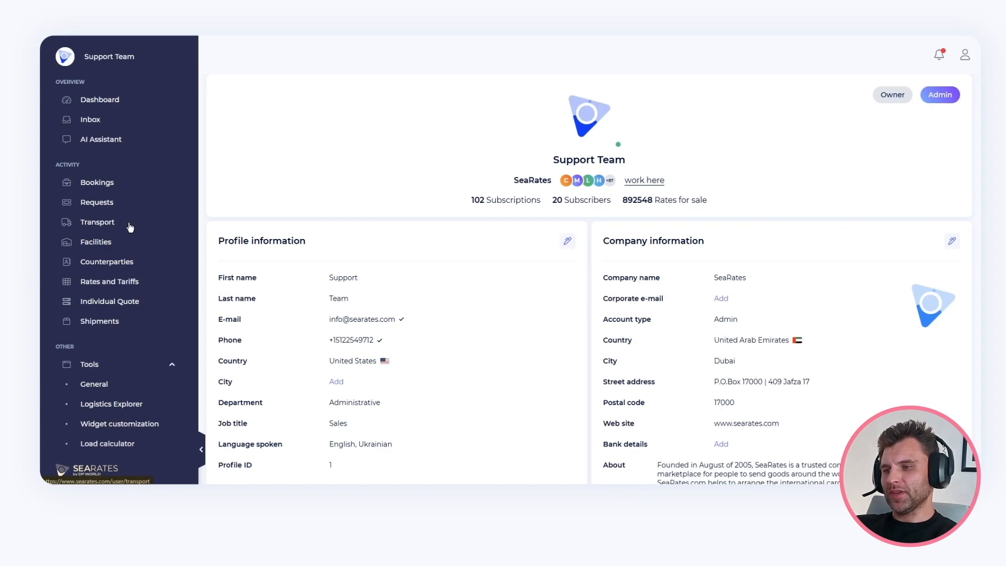
click(101, 286)
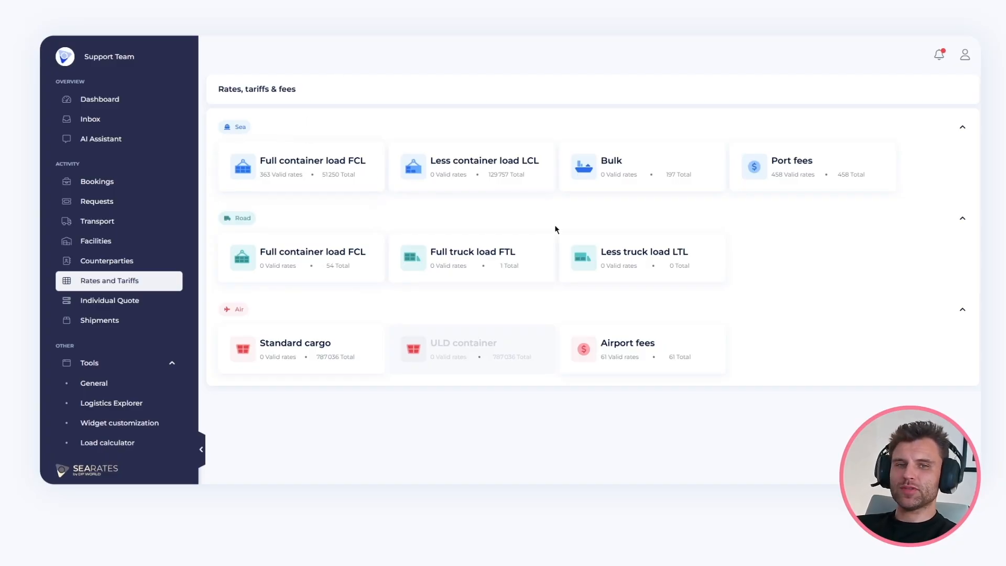
click(329, 180)
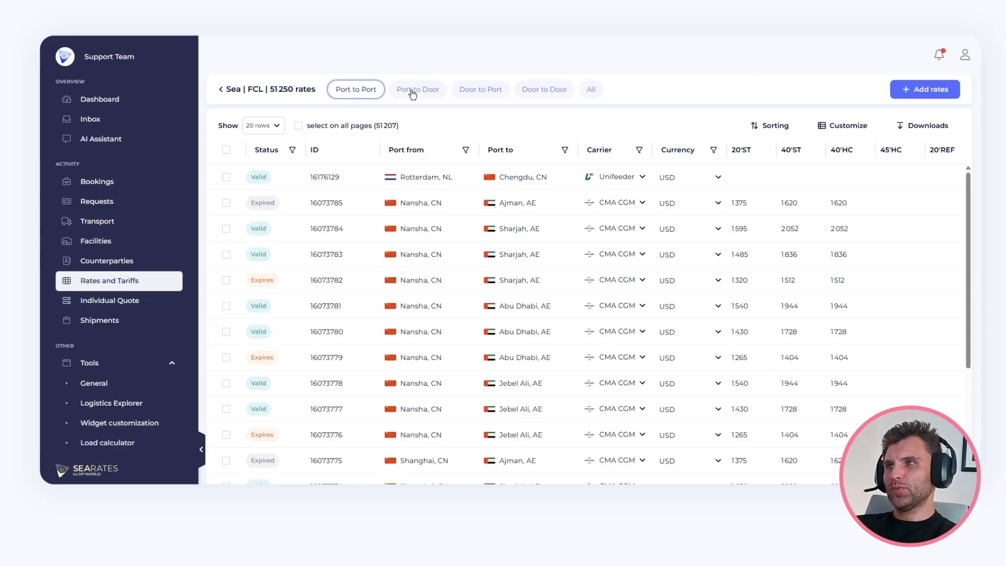
Show the FCL rates for all delivery types and look through the table rows.
click(597, 96)
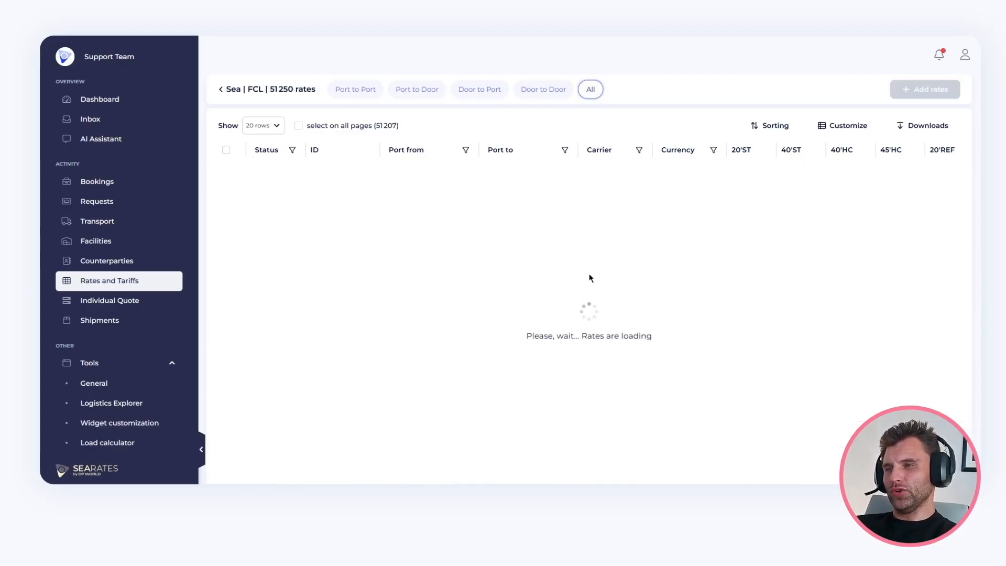
scroll(394, 199, down, 1)
scroll(396, 199, down, 1)
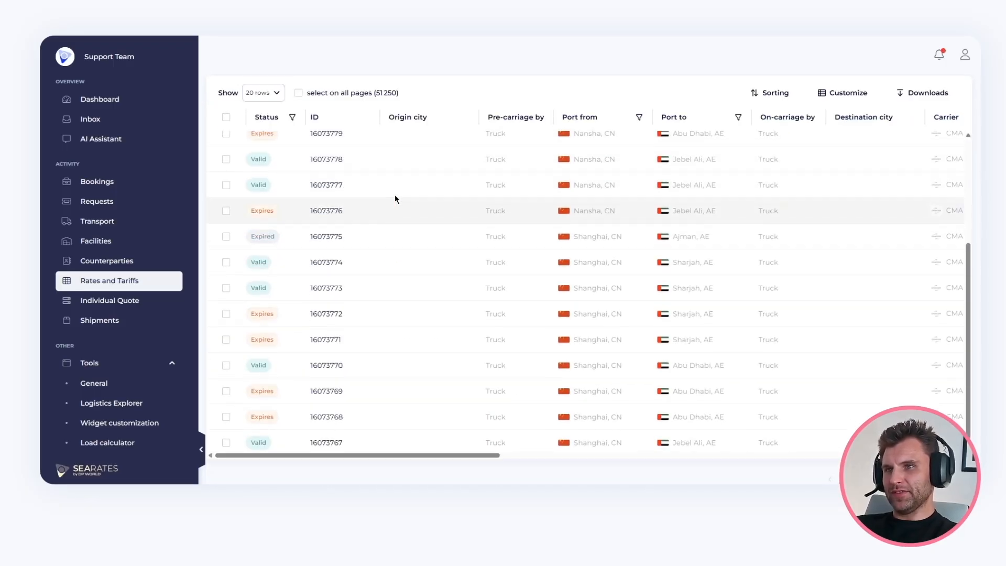
scroll(397, 199, up, 4)
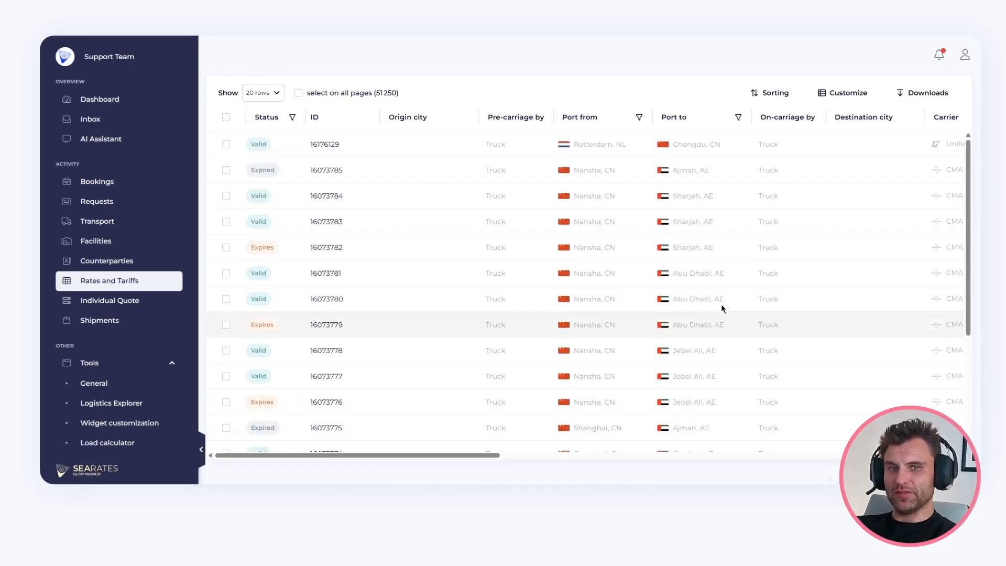
Check the available rows-per-page options and switch the FCL table to Port to Port rates.
click(274, 92)
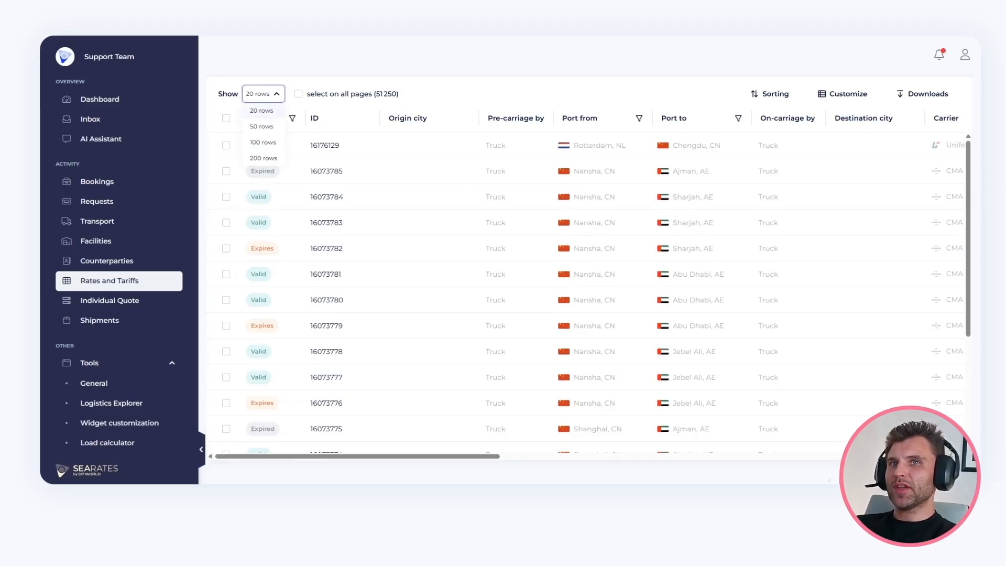
scroll(364, 84, up, 1)
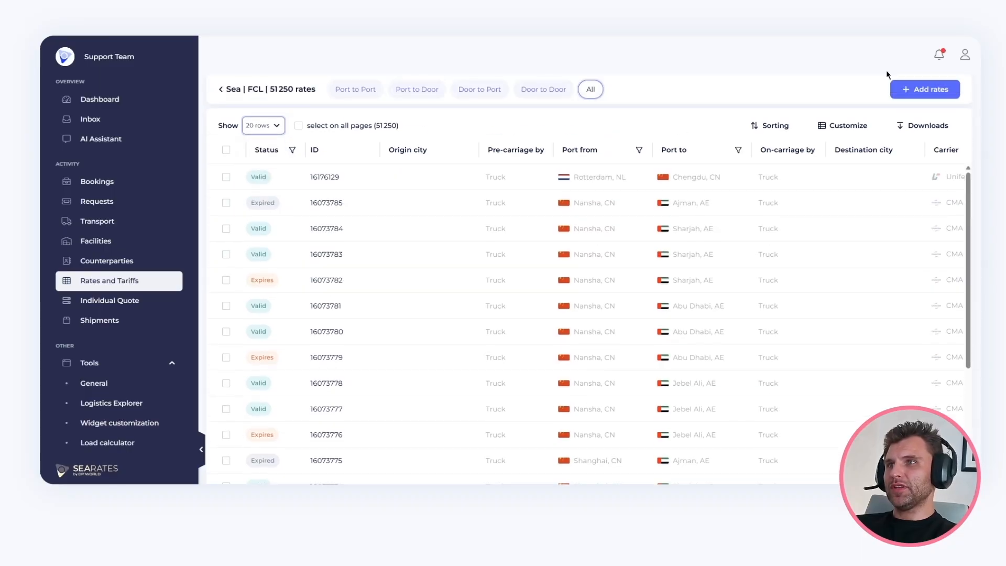
click(360, 92)
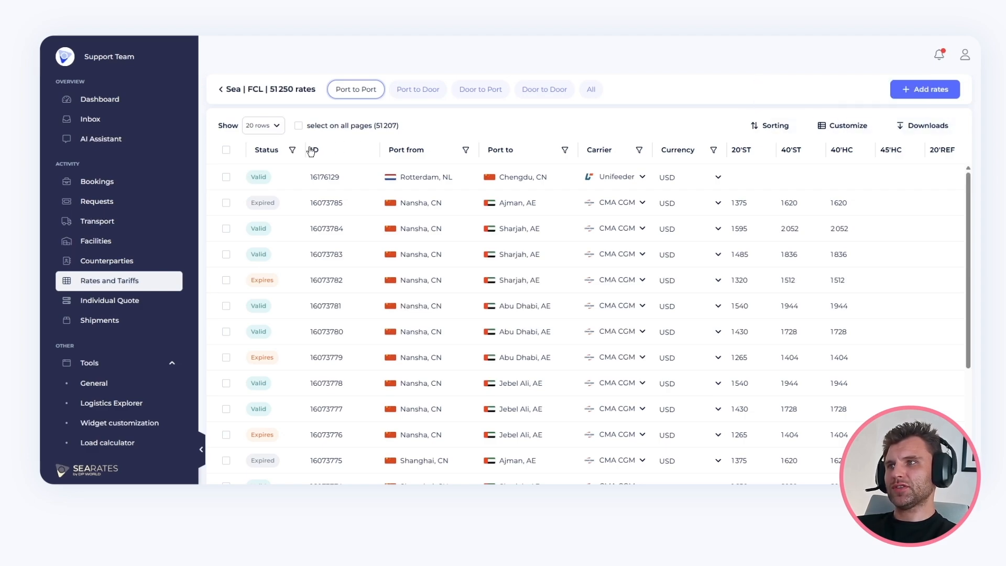
Check the status filter options and the available rows-per-page options of the FCL table.
click(293, 151)
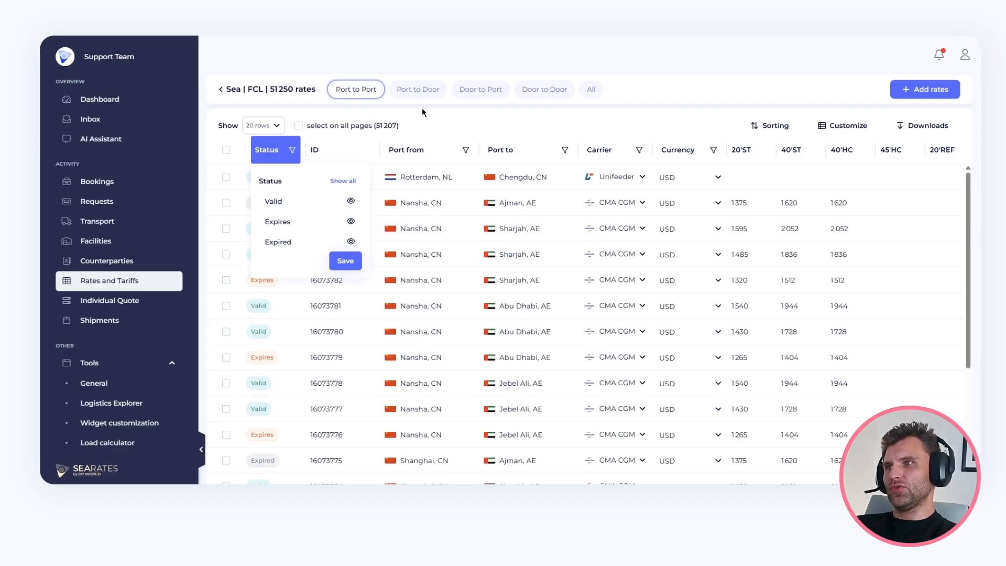
click(445, 113)
click(269, 126)
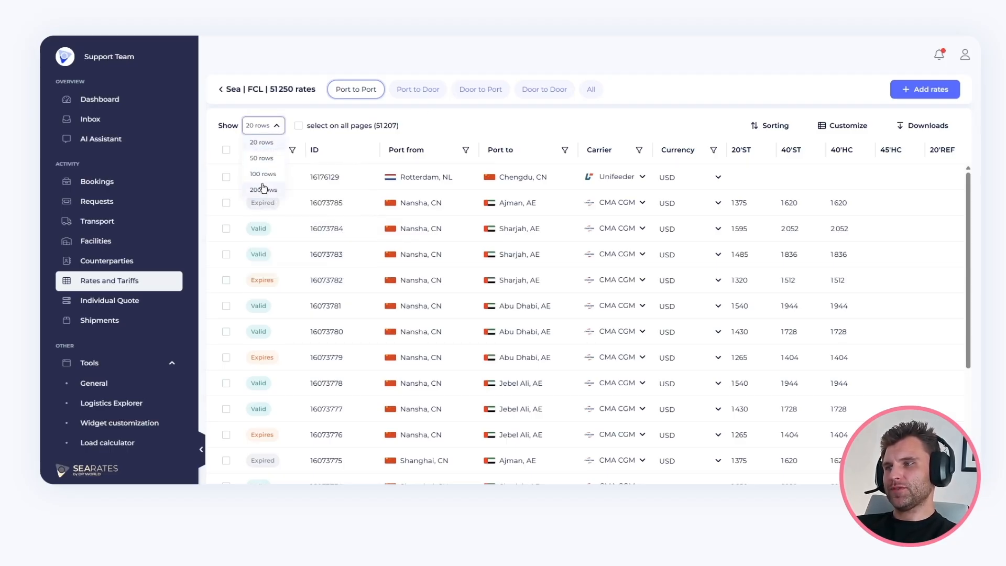
click(500, 131)
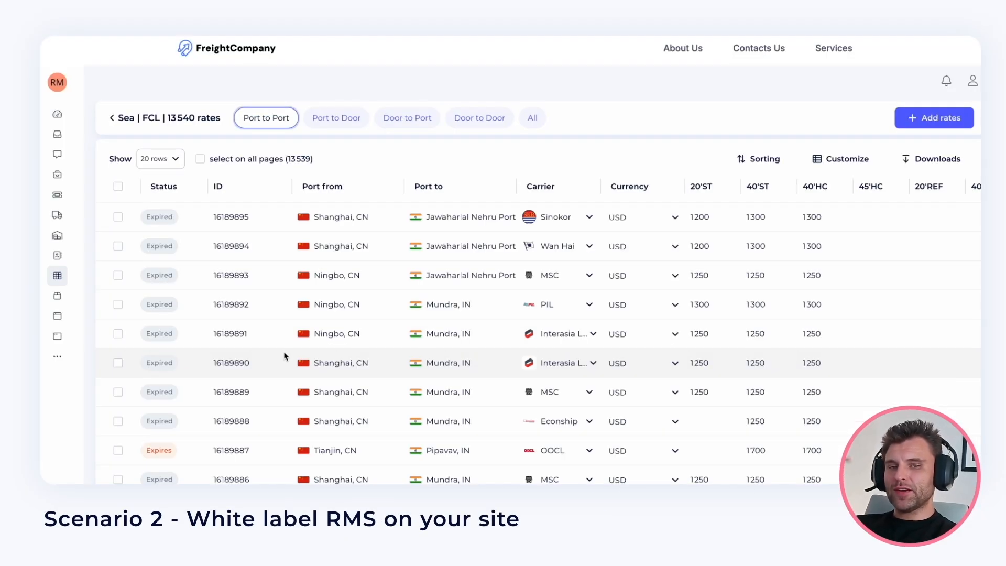
In the FreightCompany white-label RMS, look through the FCL rate rows and the columns across to validity dates and transit days.
scroll(284, 356, down, 5)
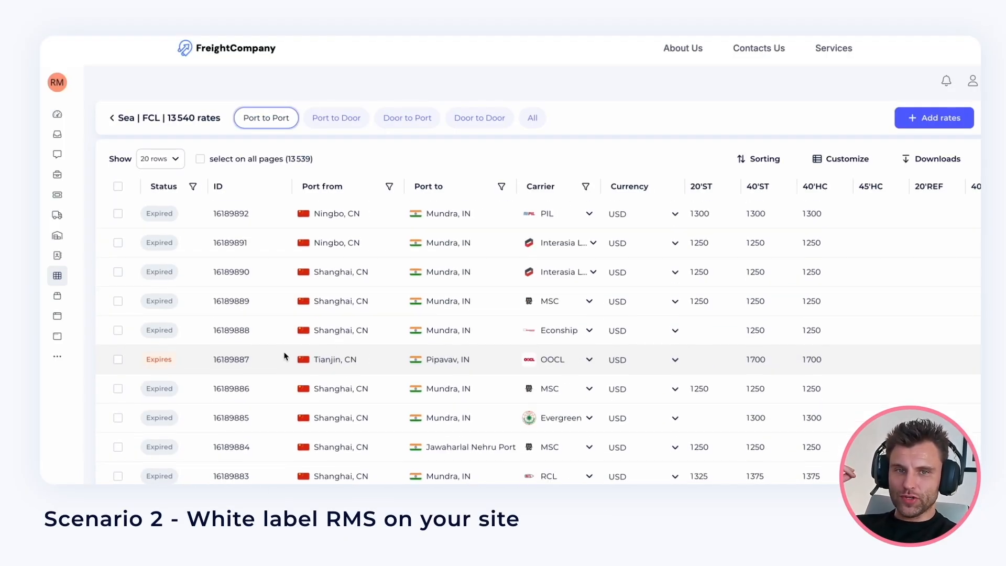
scroll(285, 357, up, 5)
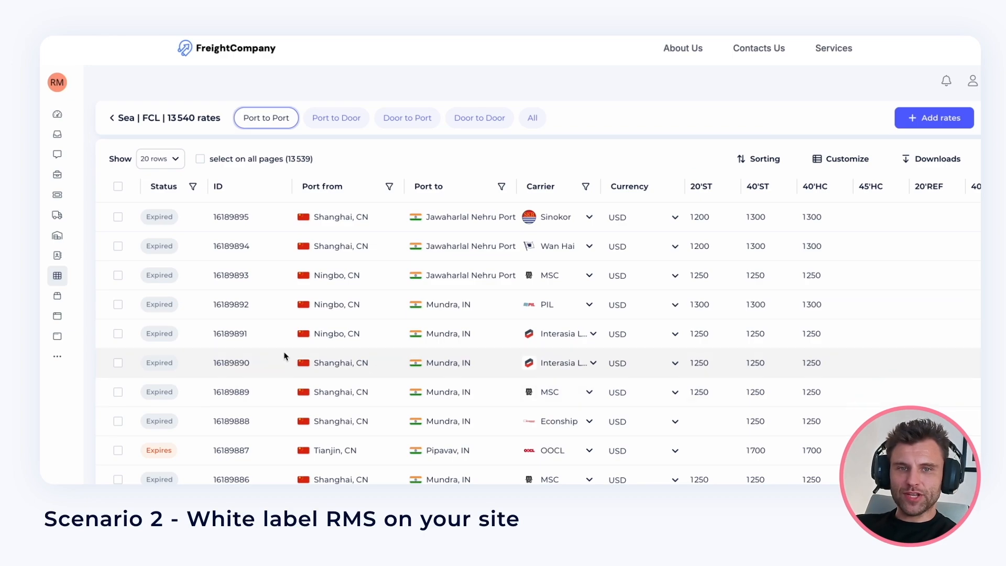
scroll(847, 211, right, 3)
scroll(848, 211, right, 10)
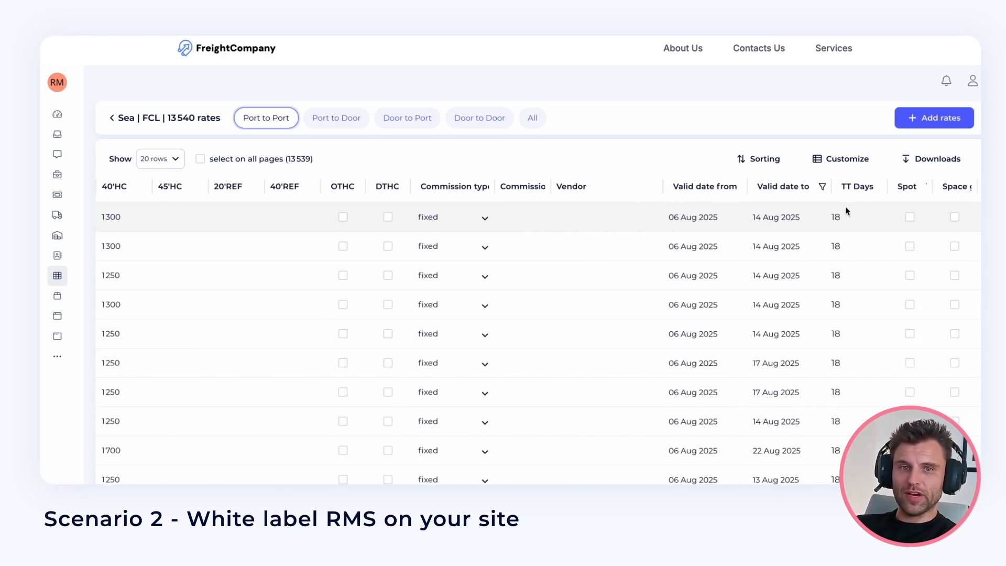
scroll(846, 210, left, 13)
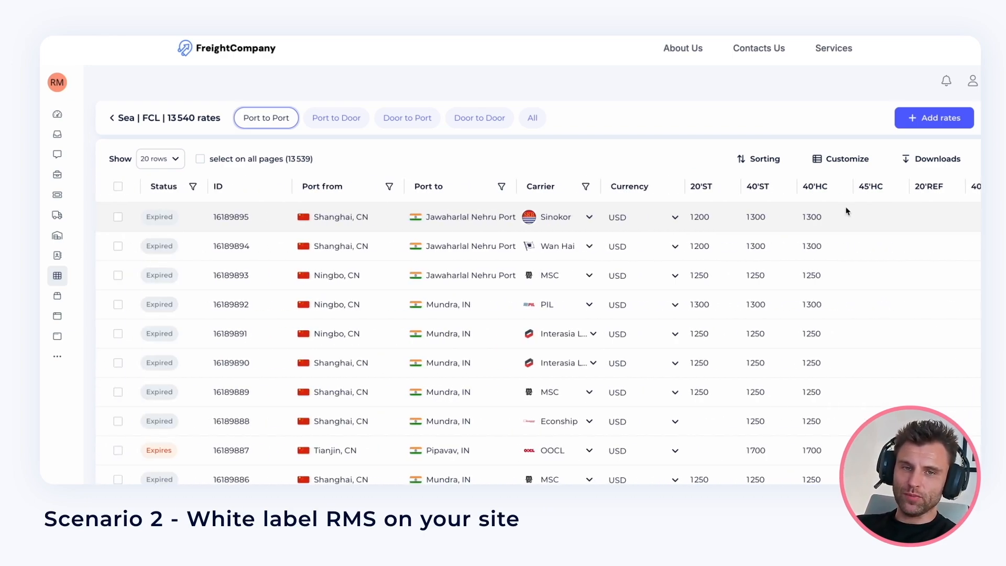
Display 200 rows per page in the white-label Port to Port table and look through the listed rates.
click(336, 113)
click(287, 117)
click(166, 158)
click(159, 231)
scroll(369, 275, down, 5)
scroll(588, 303, down, 10)
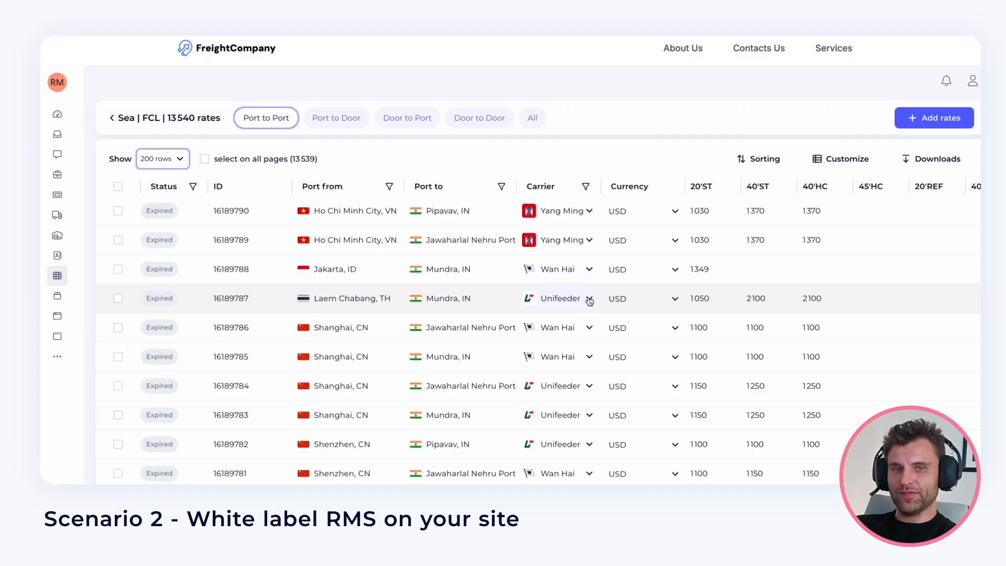
scroll(589, 305, down, 7)
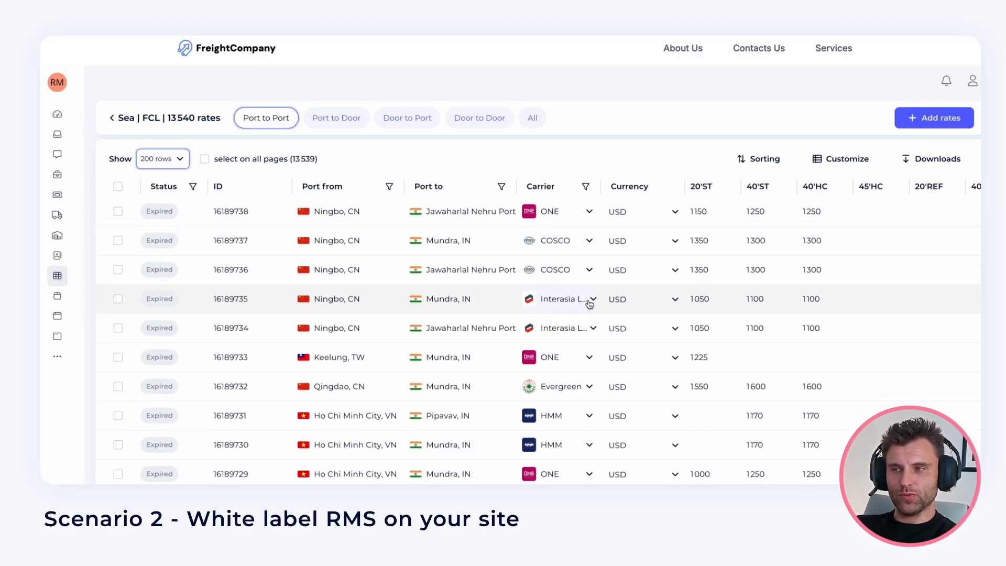
scroll(589, 304, down, 3)
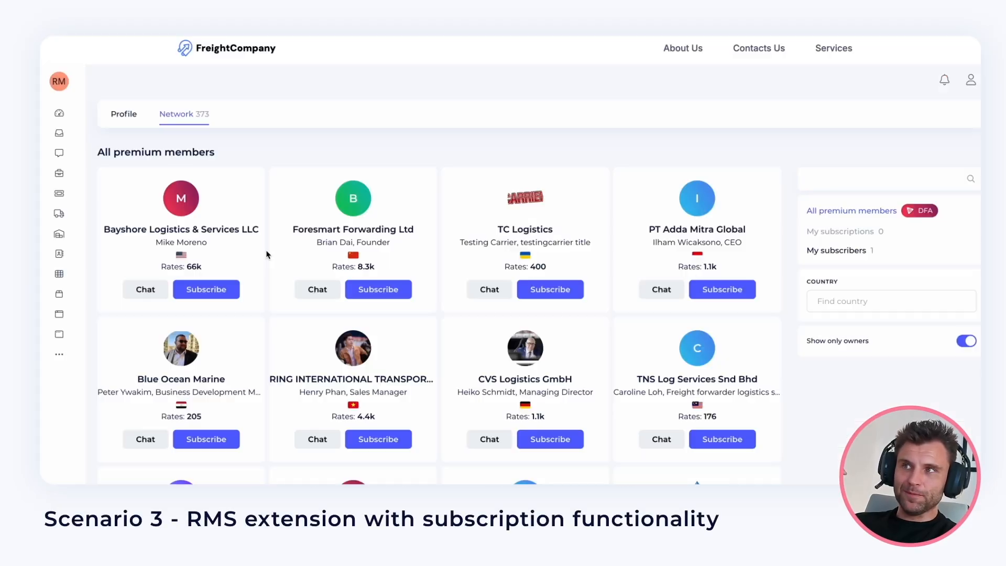
Subscribe to the rates of Bayshore Logistics & Services LLC among the network's premium members.
scroll(281, 283, down, 1)
click(206, 269)
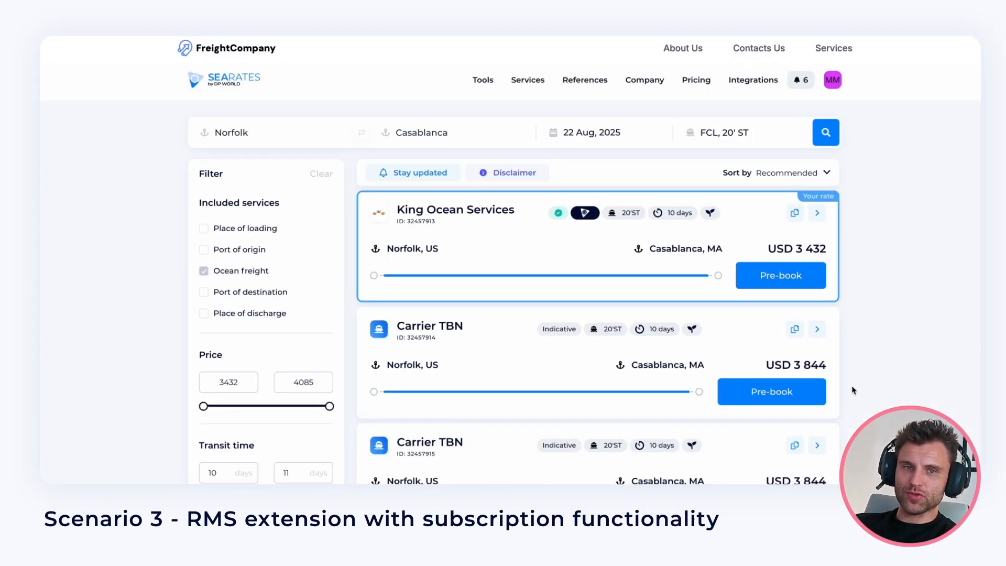
Look through the Norfolk to Casablanca FCL 20' ST offers and pre-book the King Ocean Services rate.
scroll(598, 314, down, 4)
scroll(597, 314, up, 4)
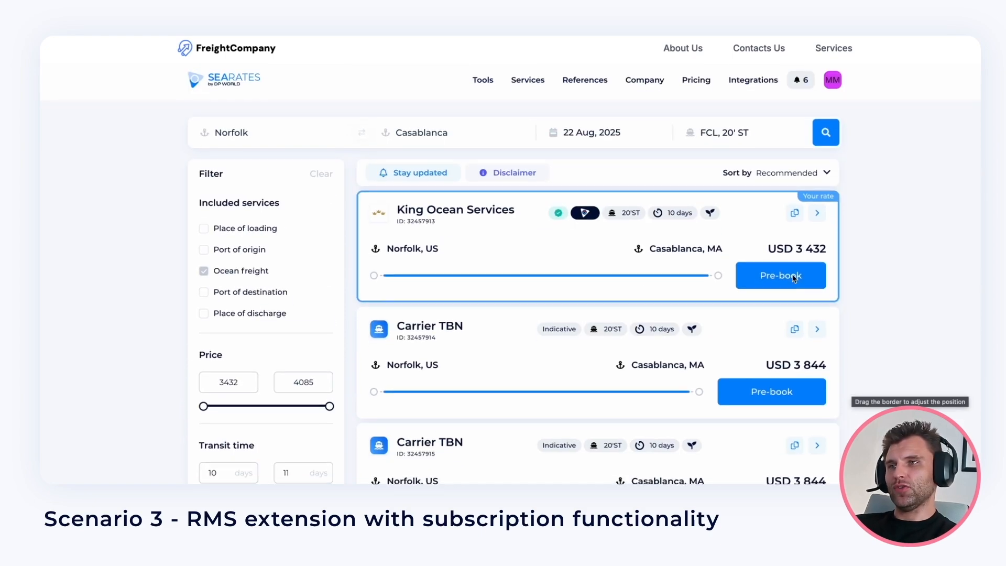
click(795, 279)
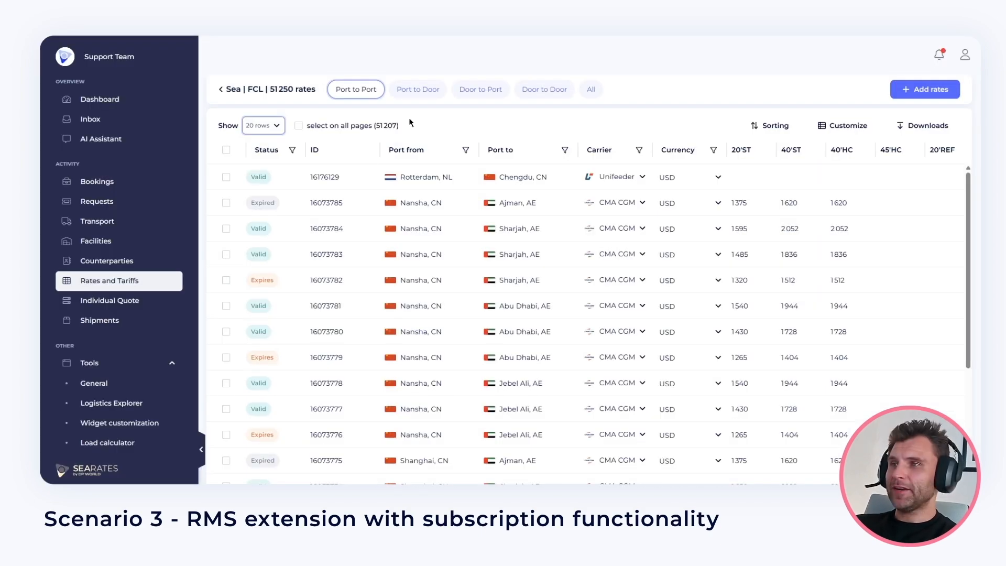
From the SeaRates account's Sea FCL table, open the form for adding Port to Port rates.
scroll(641, 150, down, 3)
scroll(642, 150, up, 3)
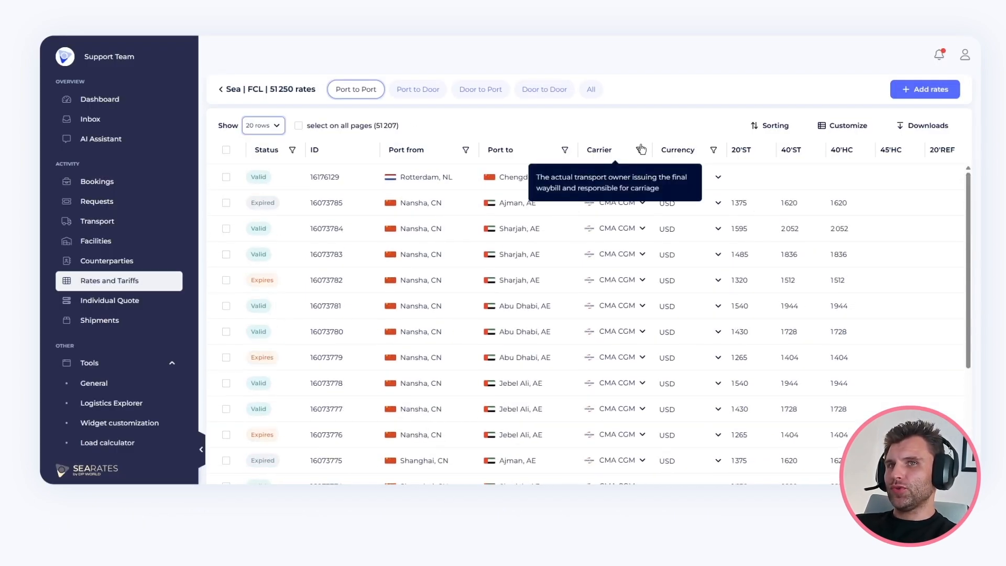
click(925, 89)
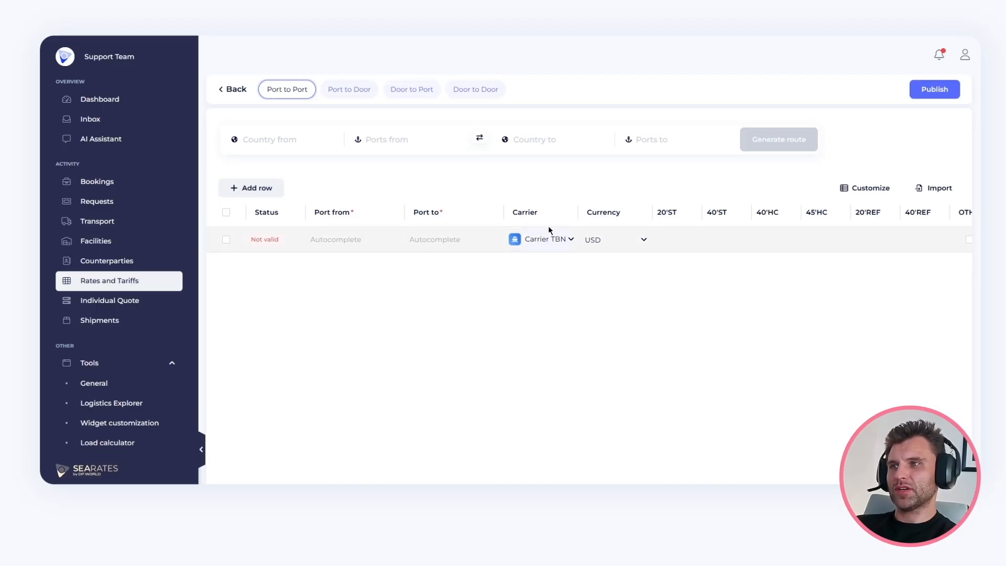
click(277, 139)
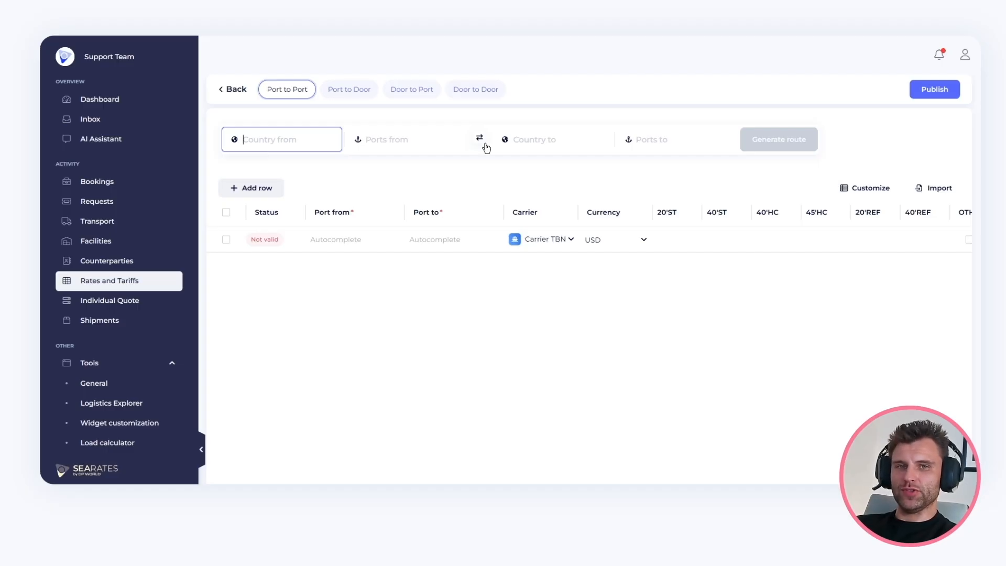
In the new rate row, set the origin port to Shanghai, CN and the destination port to Hamburg, DE.
click(325, 242)
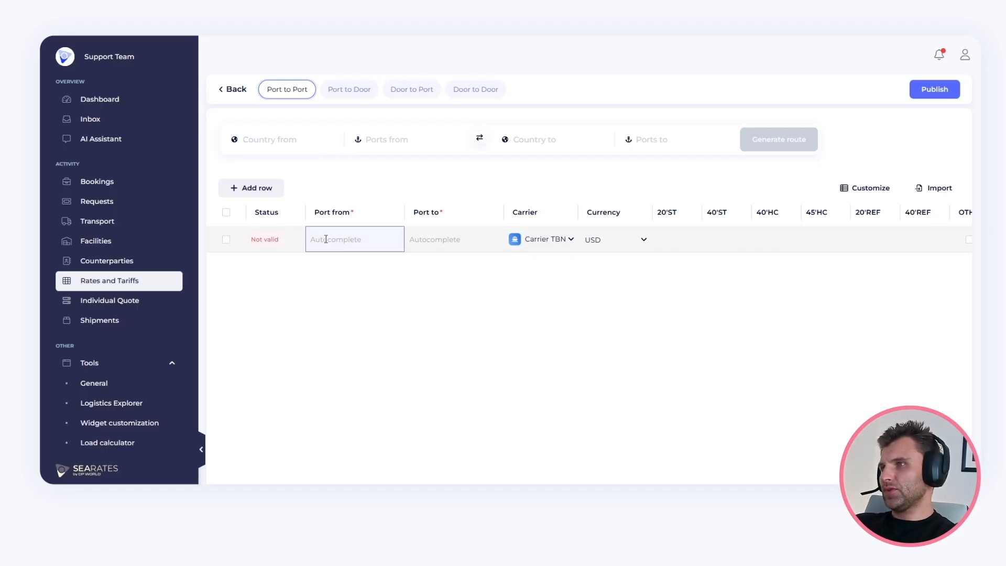
text(shanghai)
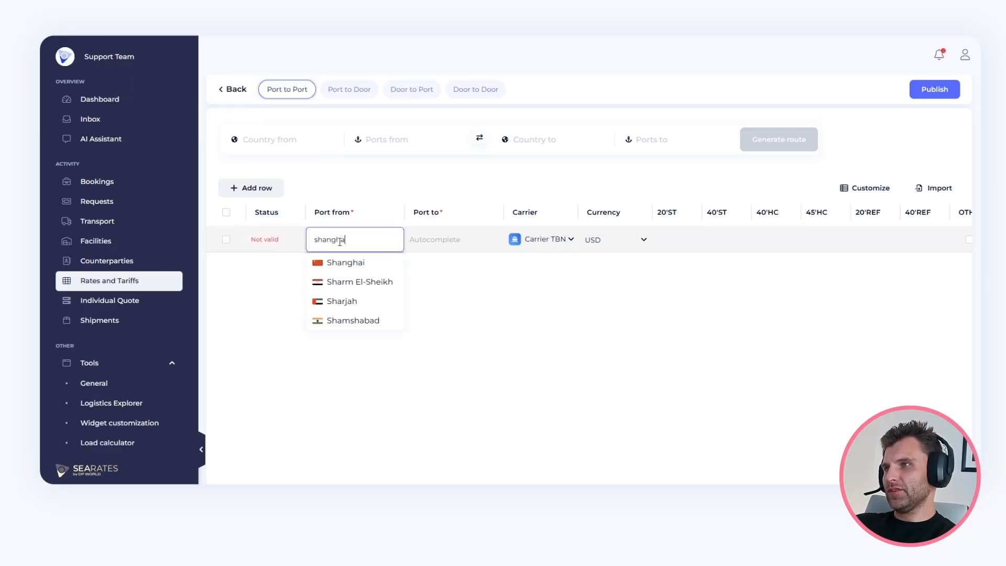
click(362, 268)
click(448, 239)
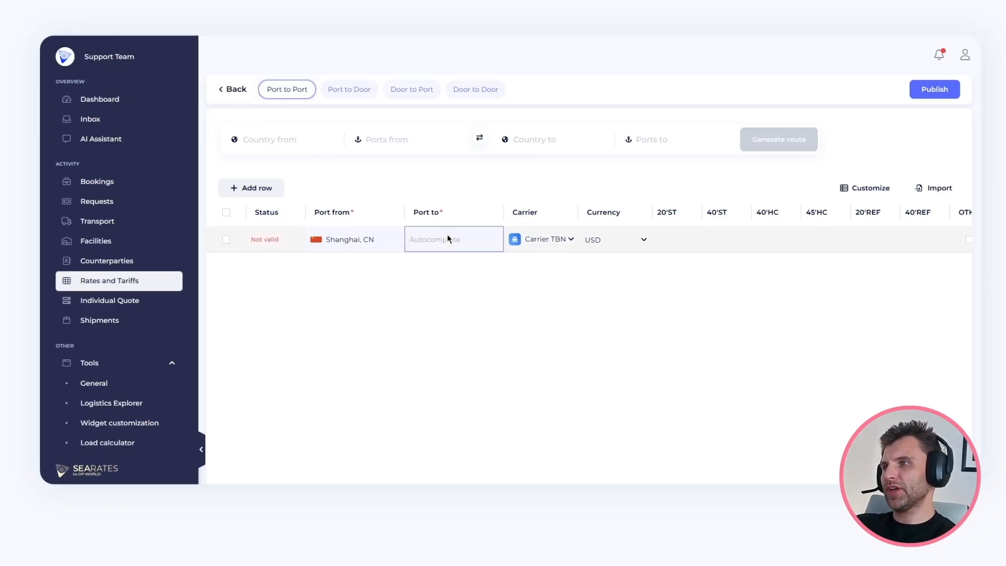
text(ham)
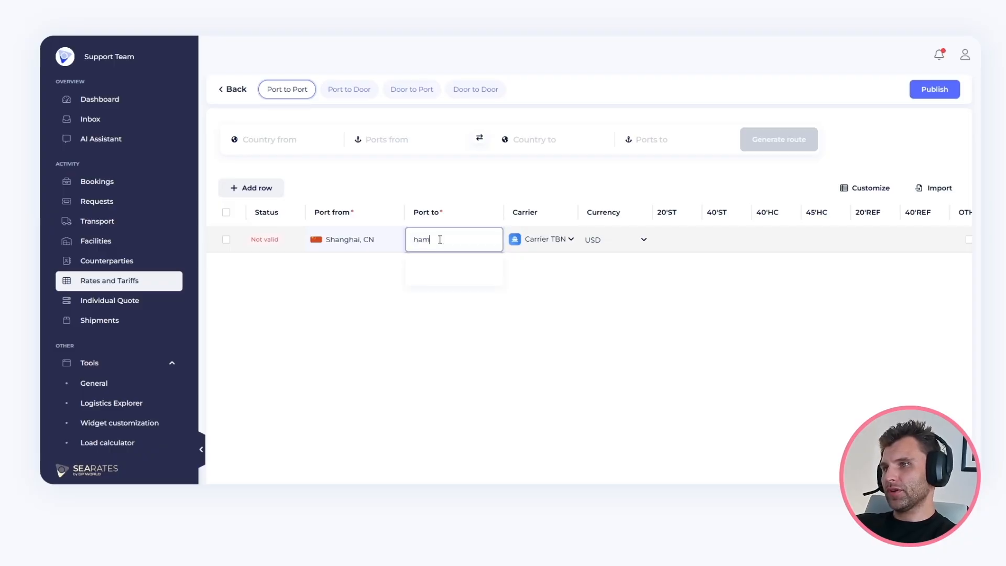
text(burg)
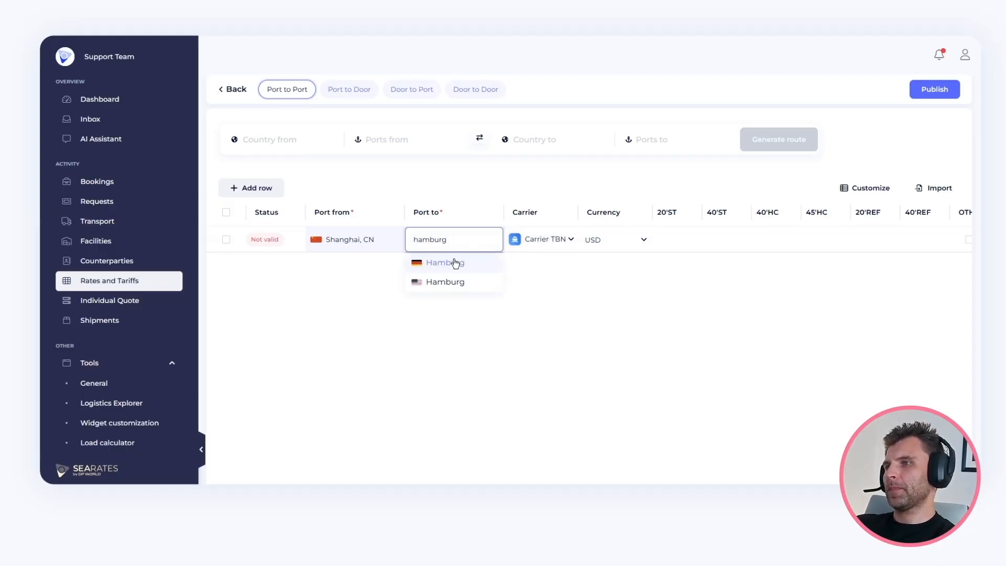
click(454, 268)
Assign MSC as the carrier of the Shanghai to Hamburg rate and check its currency options.
click(558, 239)
click(559, 239)
scroll(592, 379, down, 5)
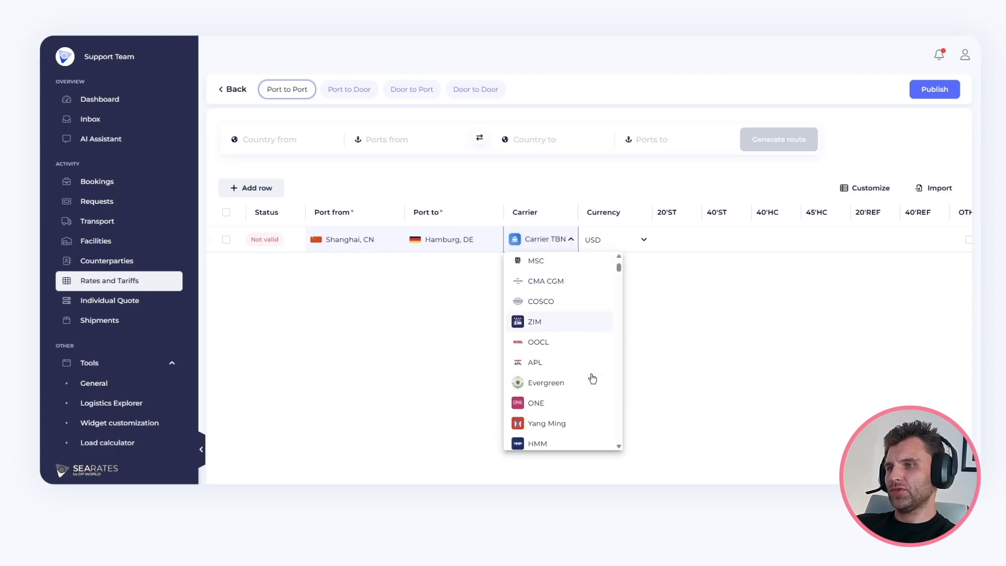
scroll(591, 377, up, 5)
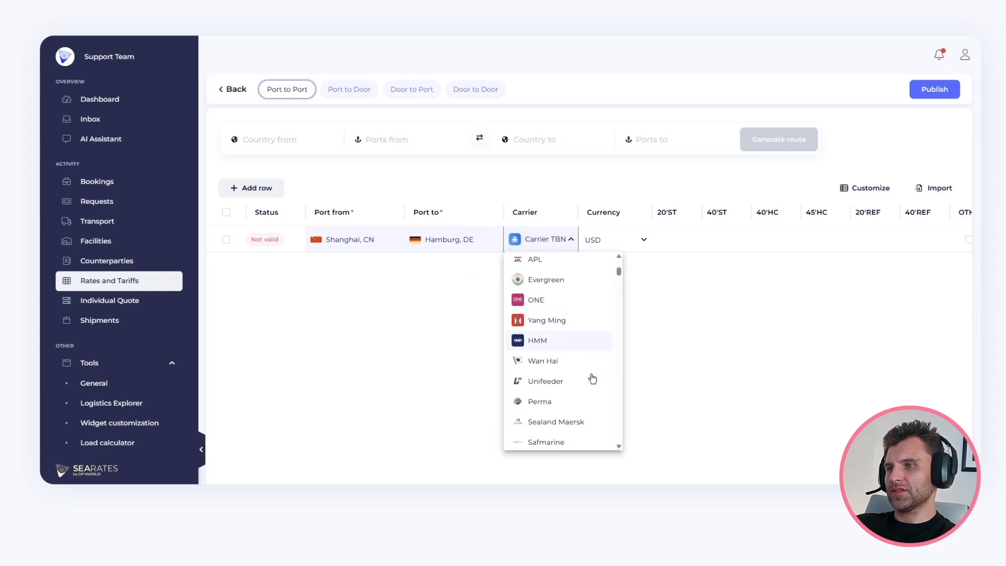
click(573, 334)
click(644, 240)
Enter the dry container rates: 2000 for 20'ST, 3500 for 40'ST, 3600 for 40'HC and 3800 for 45'HC.
click(671, 231)
text(2000)
key(Tab)
text(3500)
key(Tab)
text(3600)
key(Tab)
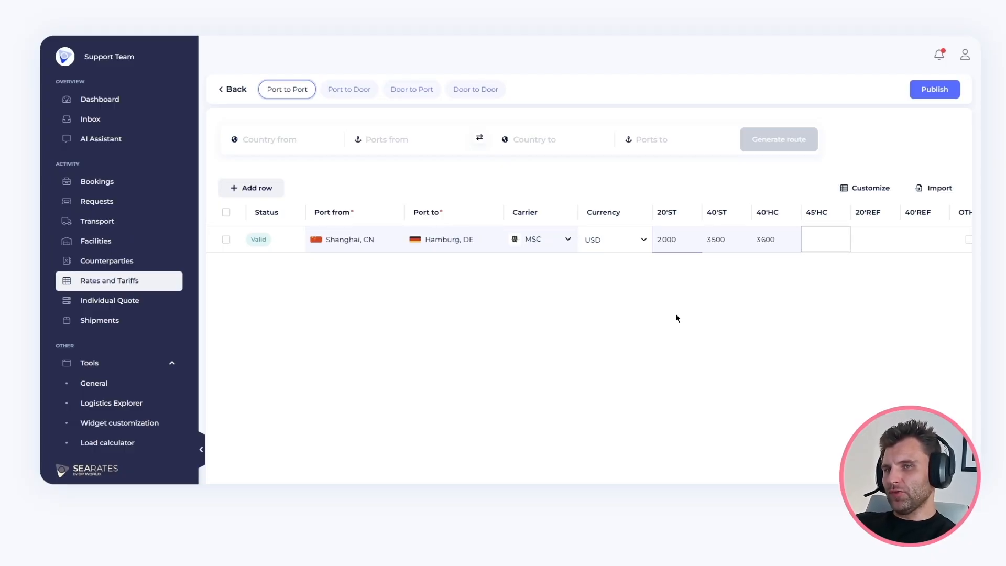
text(3800)
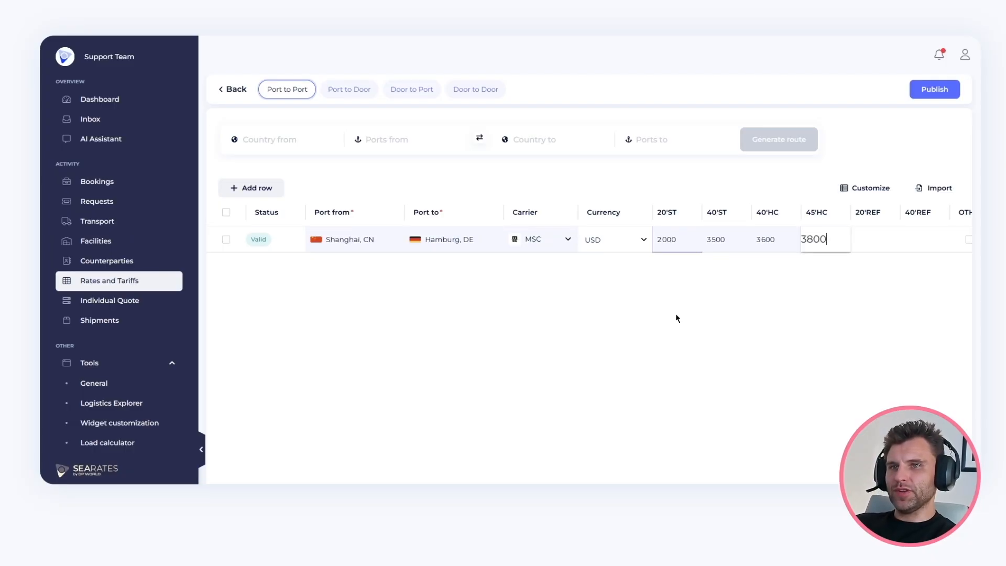
key(Tab)
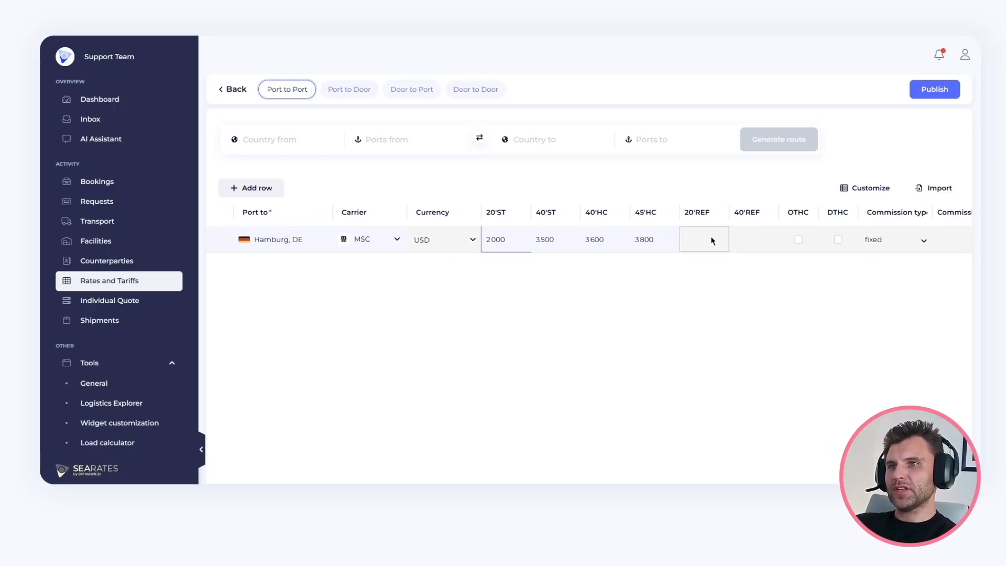
Enter the reefer container rates: 4000 for 20'REF and 4800 for 40'REF.
text(4000)
key(Tab)
text(4)
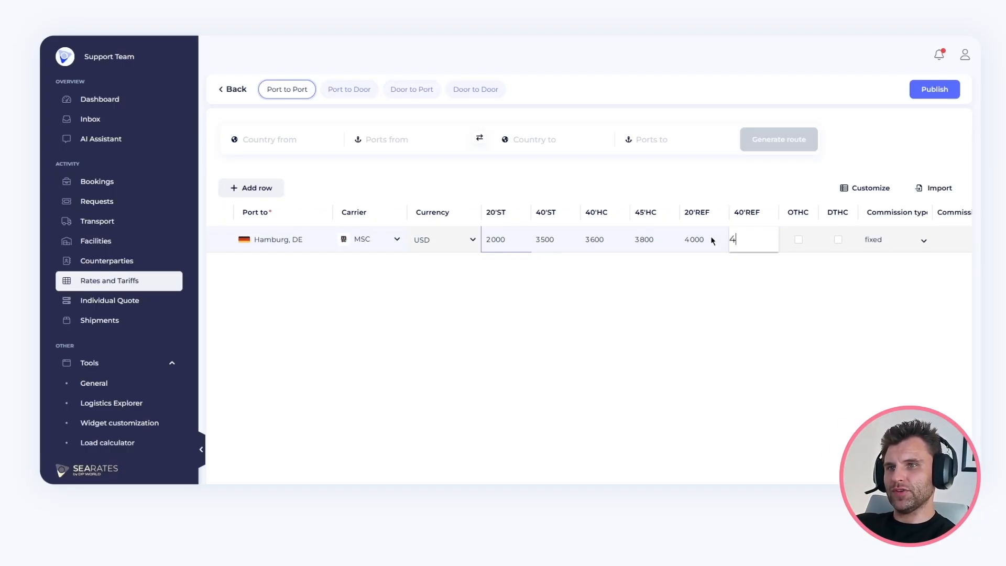
text(800)
key(Tab)
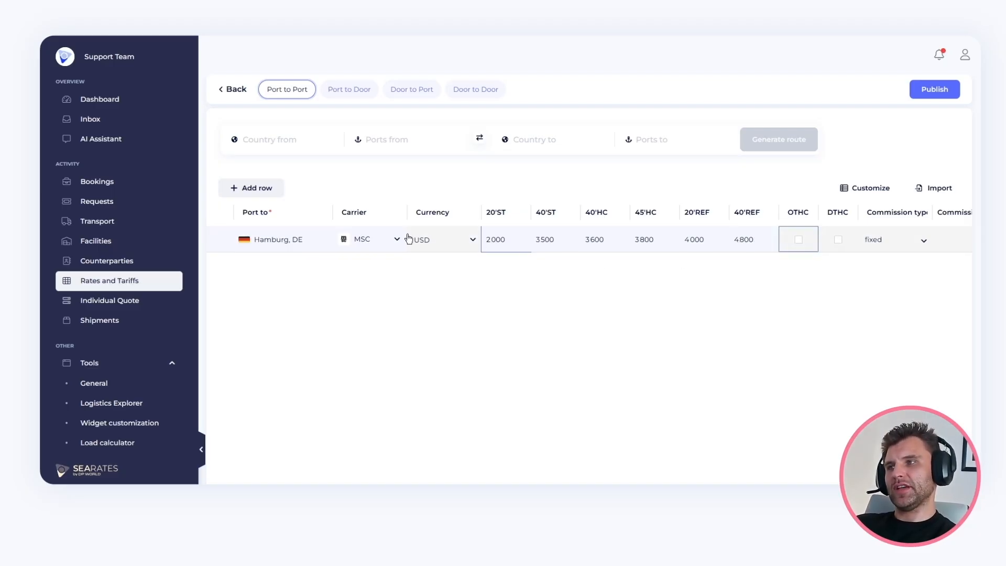
Review the new rate row's columns and the header descriptions, from ports and container types to OTHC, DTHC and commission type.
scroll(408, 239, right, 3)
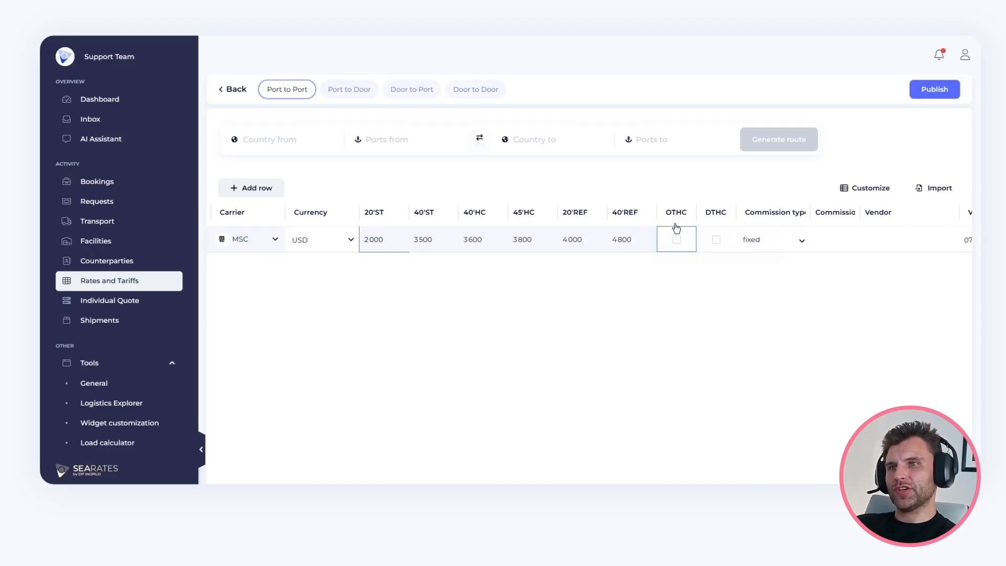
scroll(602, 246, left, 5)
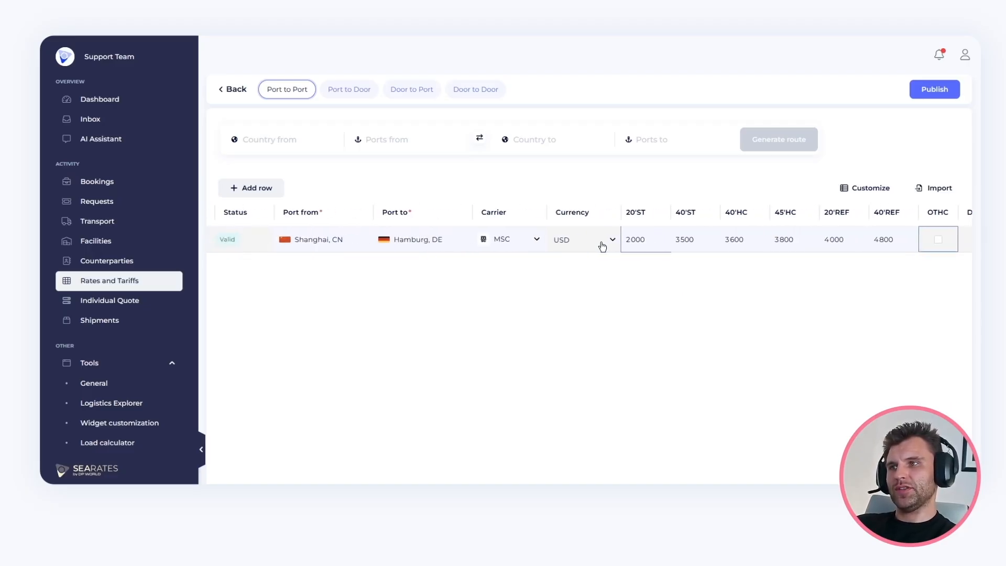
scroll(601, 242, left, 3)
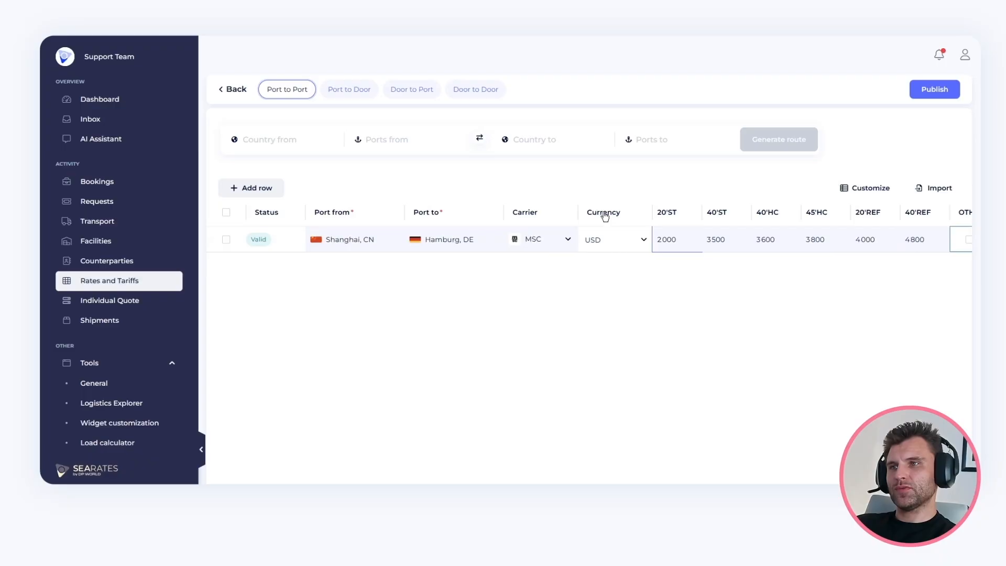
mouse_move(676, 216)
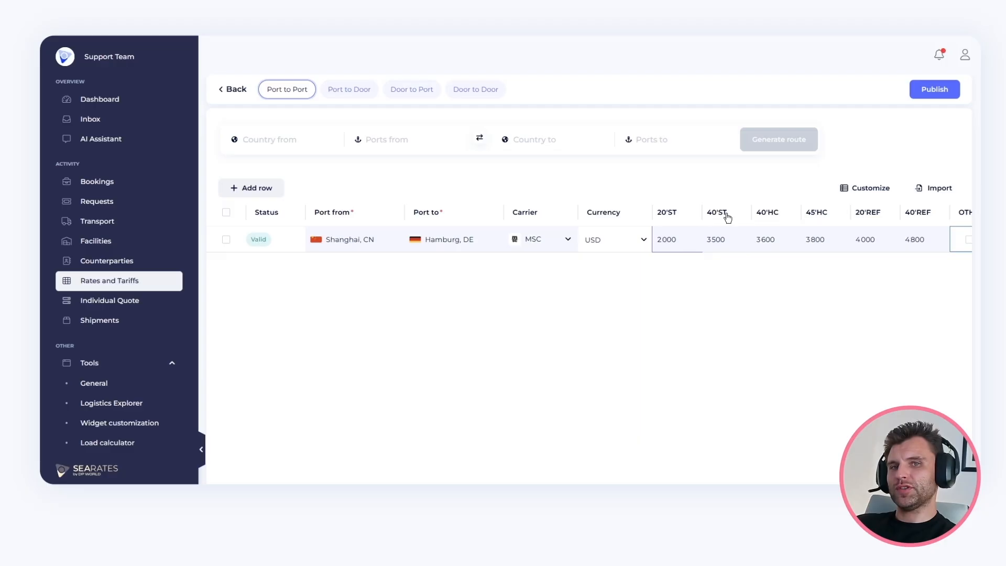
scroll(726, 217, right, 2)
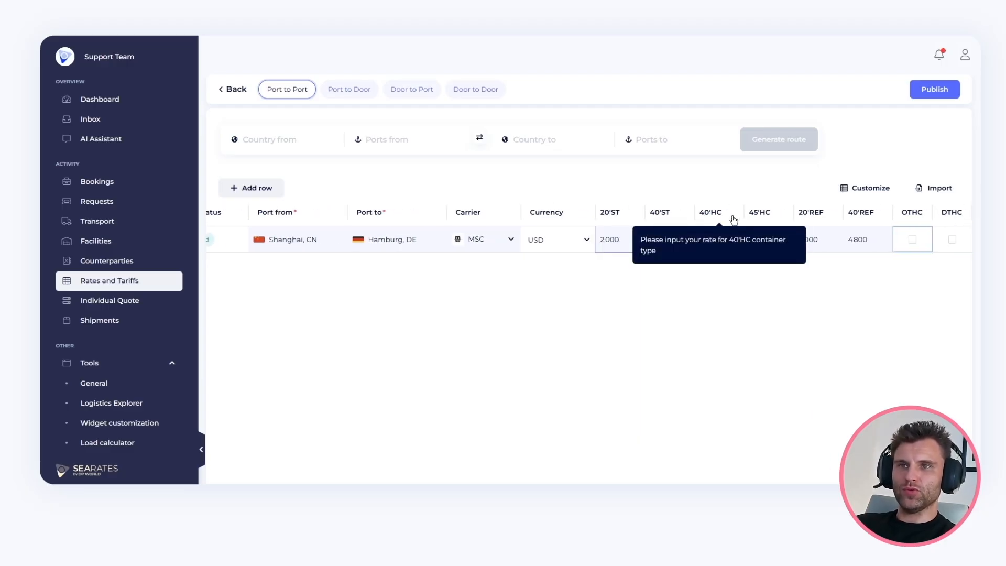
mouse_move(764, 217)
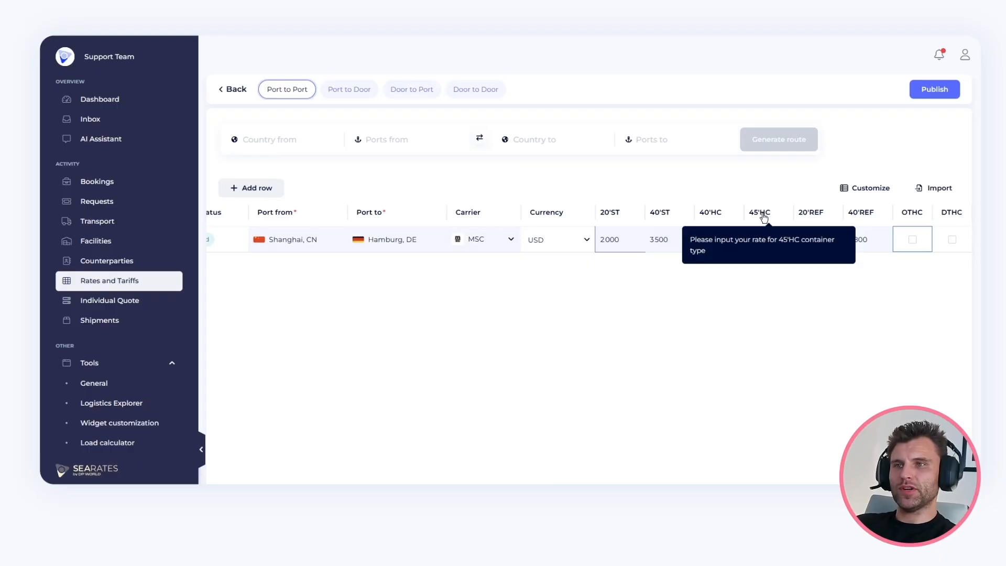
scroll(770, 299, right, 3)
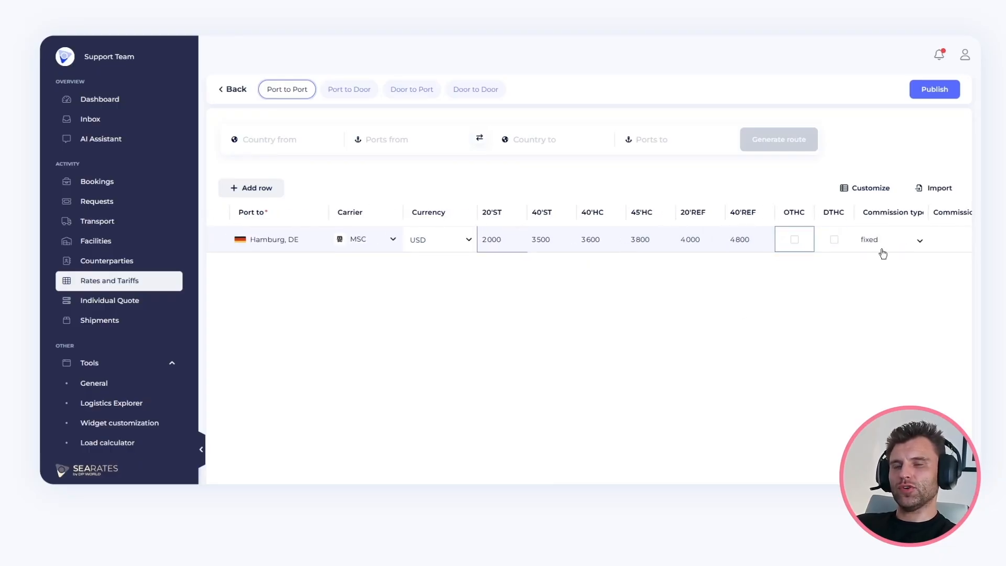
Read the OTHC column's description and check which container type columns are shown or hidden in the rate table.
mouse_move(800, 219)
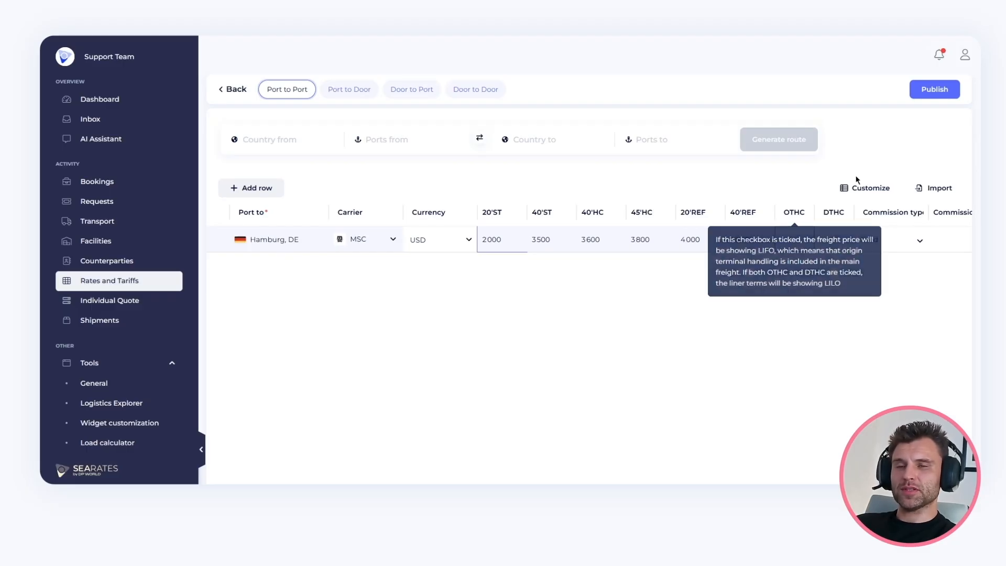
scroll(780, 226, right, 2)
scroll(792, 234, right, 1)
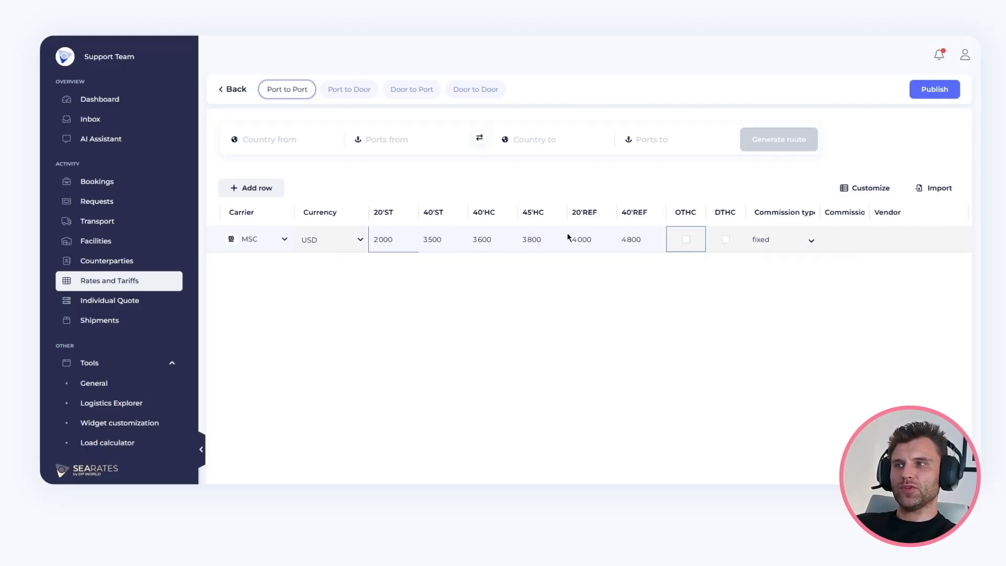
click(859, 194)
scroll(828, 243, down, 4)
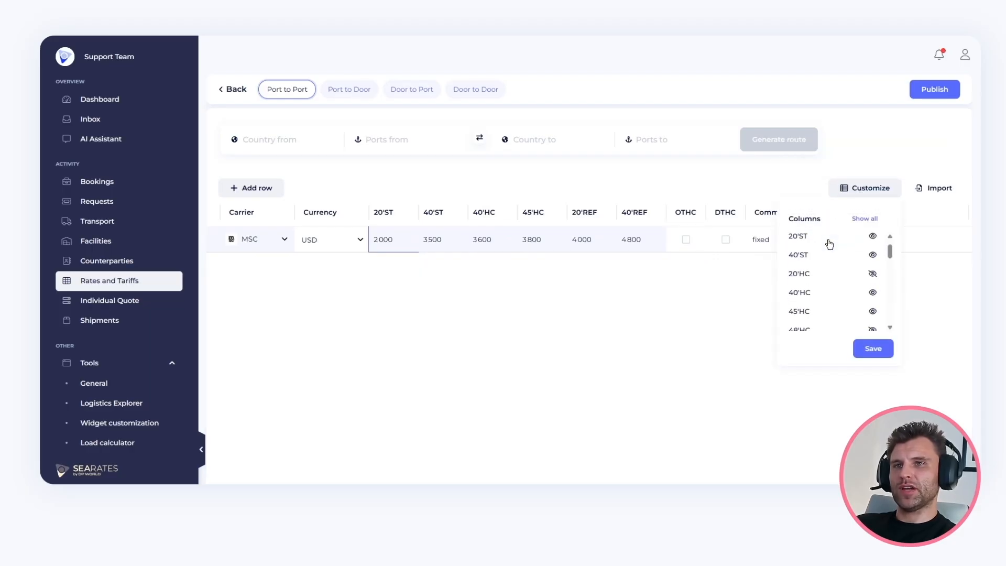
scroll(826, 242, up, 4)
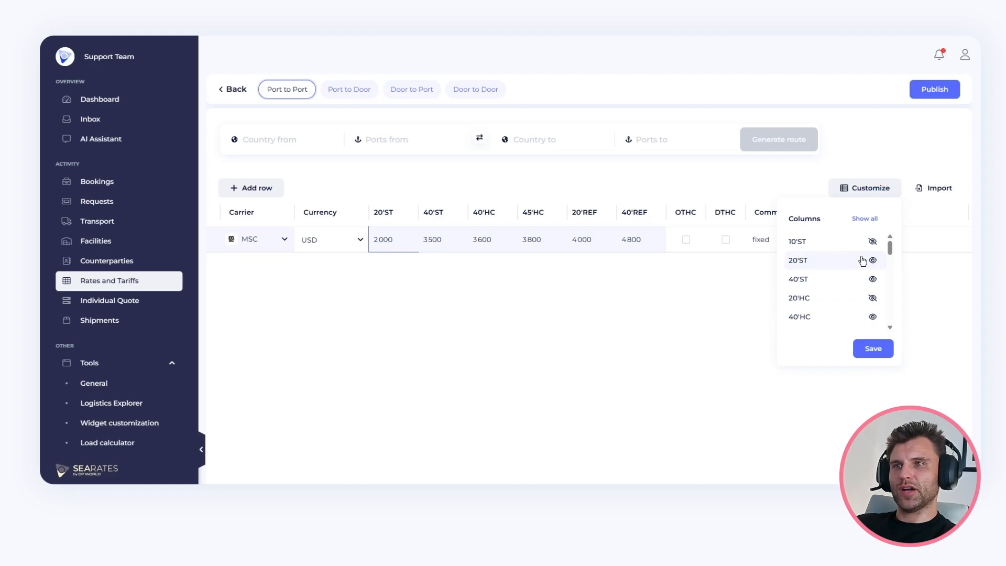
click(653, 181)
mouse_move(640, 213)
mouse_down()
mouse_move(563, 204)
mouse_move(650, 209)
mouse_up()
Examine the complete list of customizable rate columns, from the container types to TT Days, Spot, Space g., Hot deals, CO2 and Notes.
click(856, 189)
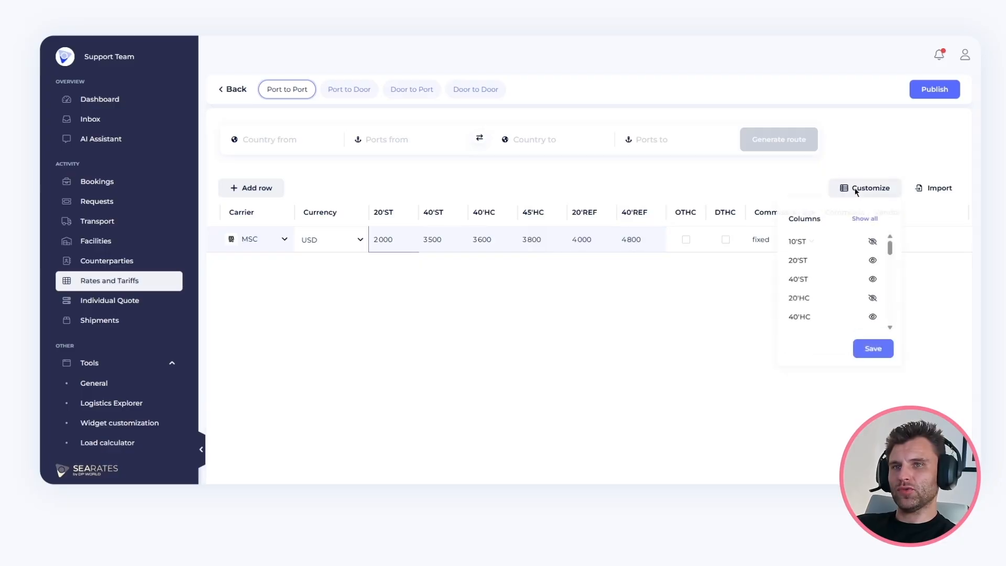
scroll(841, 262, down, 3)
scroll(841, 262, down, 5)
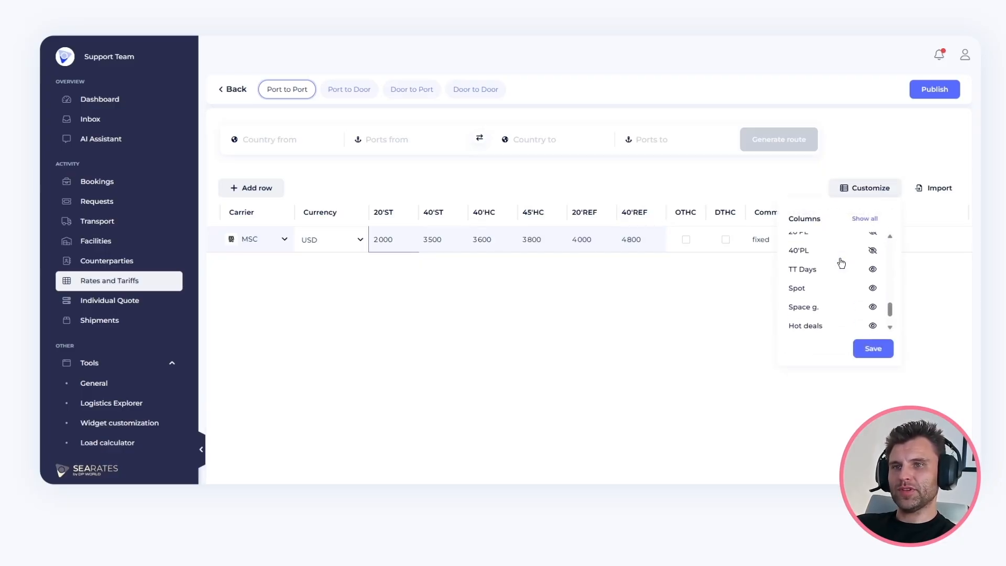
scroll(829, 292, up, 8)
scroll(829, 292, down, 10)
scroll(828, 292, up, 3)
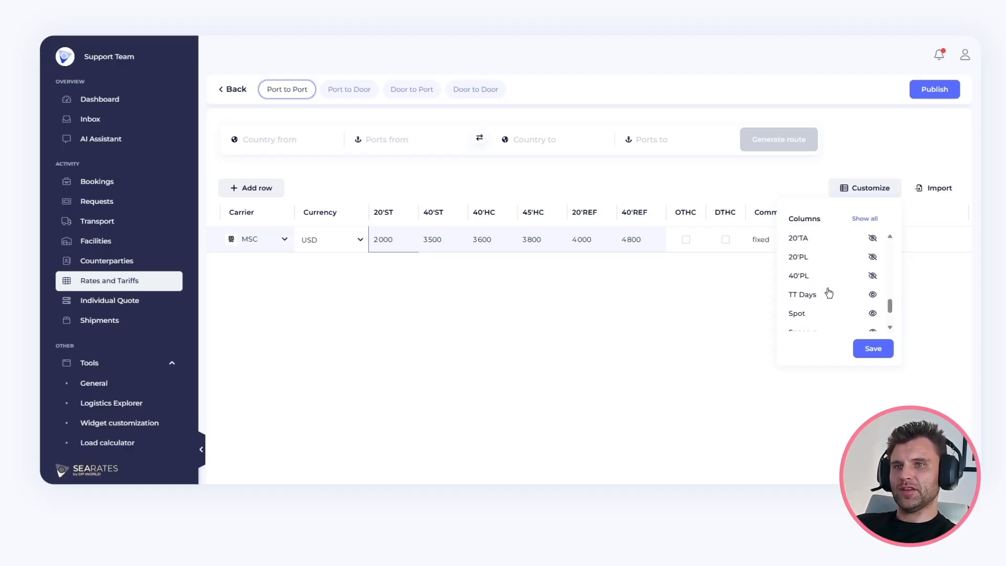
scroll(813, 307, down, 1)
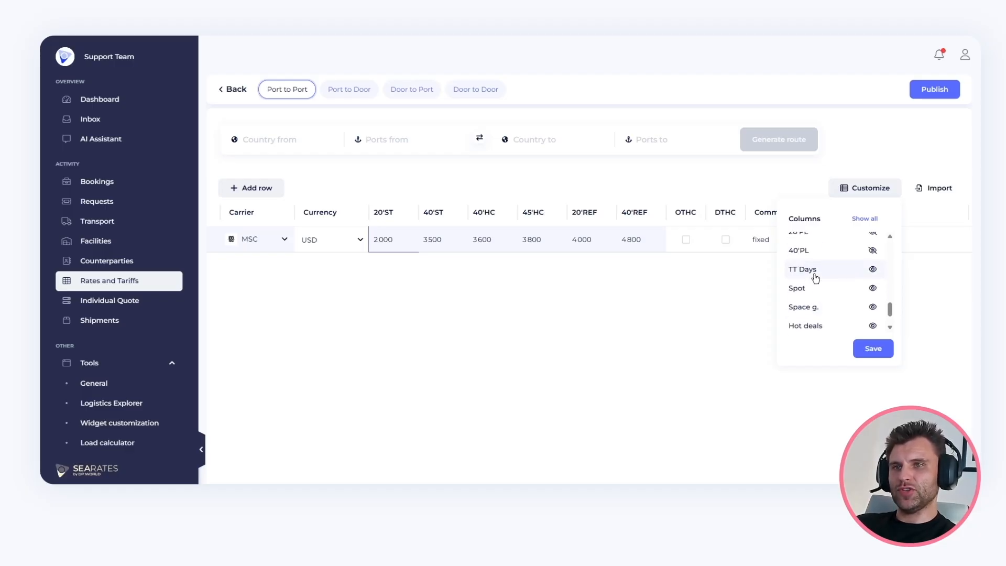
scroll(833, 278, down, 2)
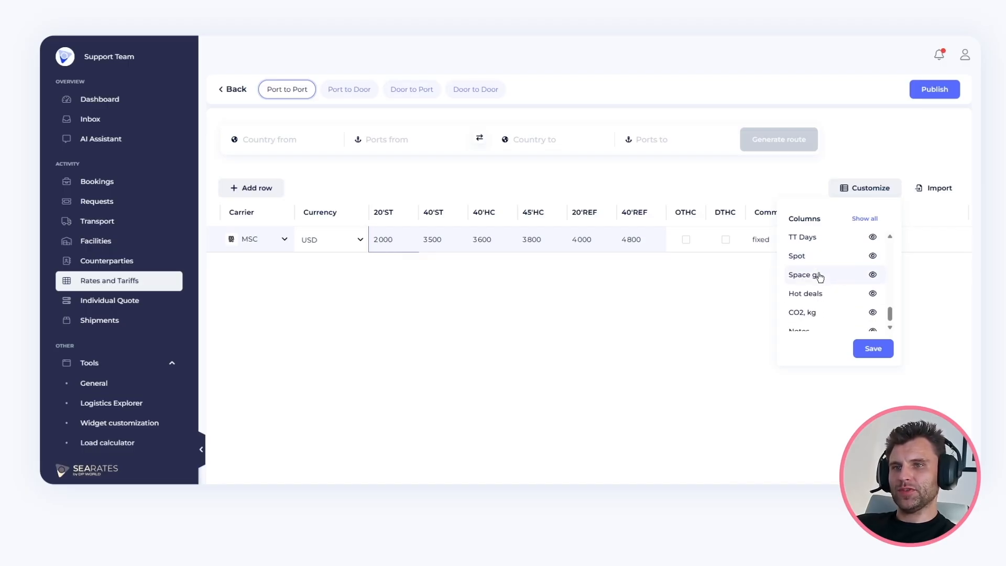
scroll(831, 296, down, 1)
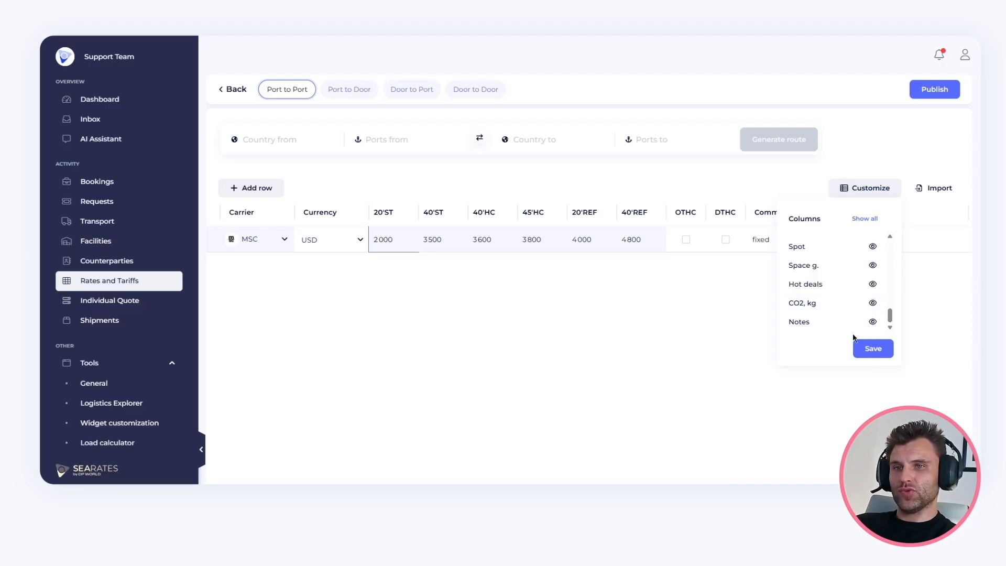
scroll(872, 262, up, 5)
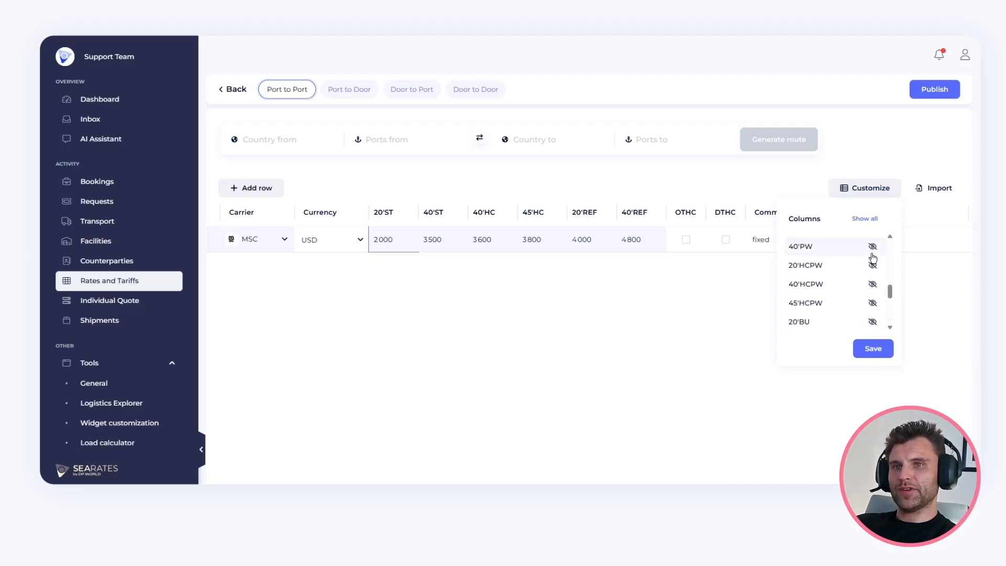
click(748, 282)
Check which commission types are available for the Shanghai to Hamburg rate.
scroll(827, 238, right, 4)
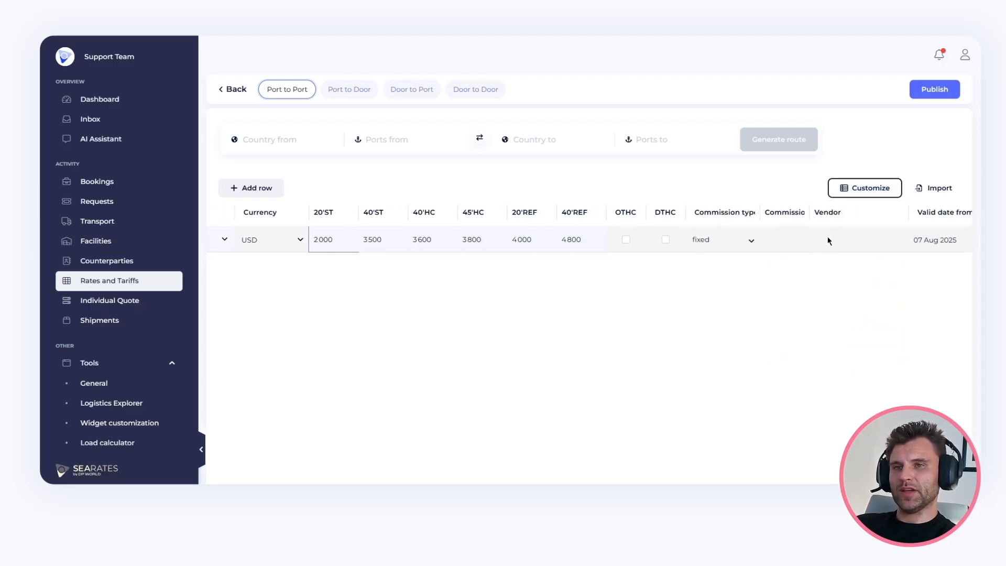
click(691, 240)
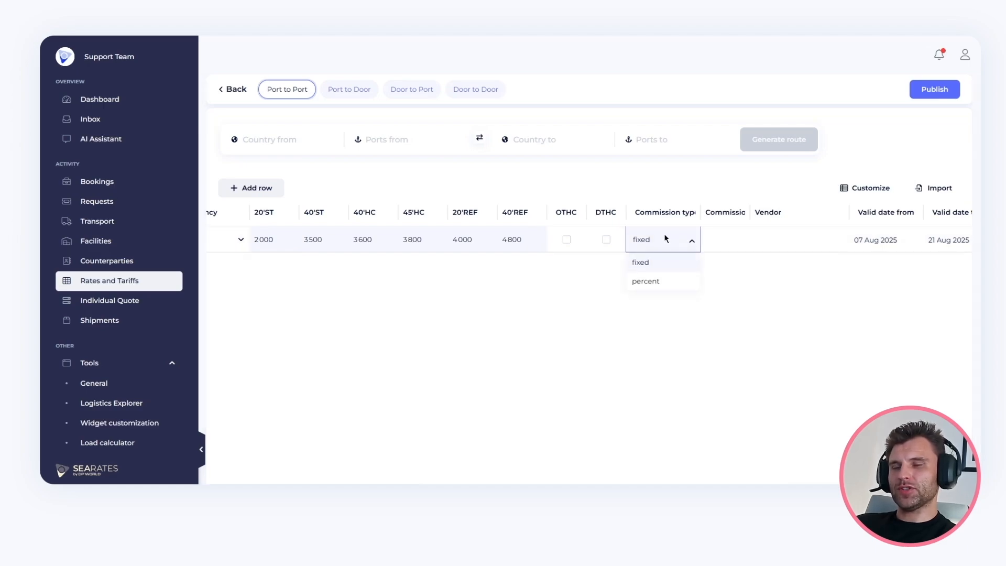
click(683, 345)
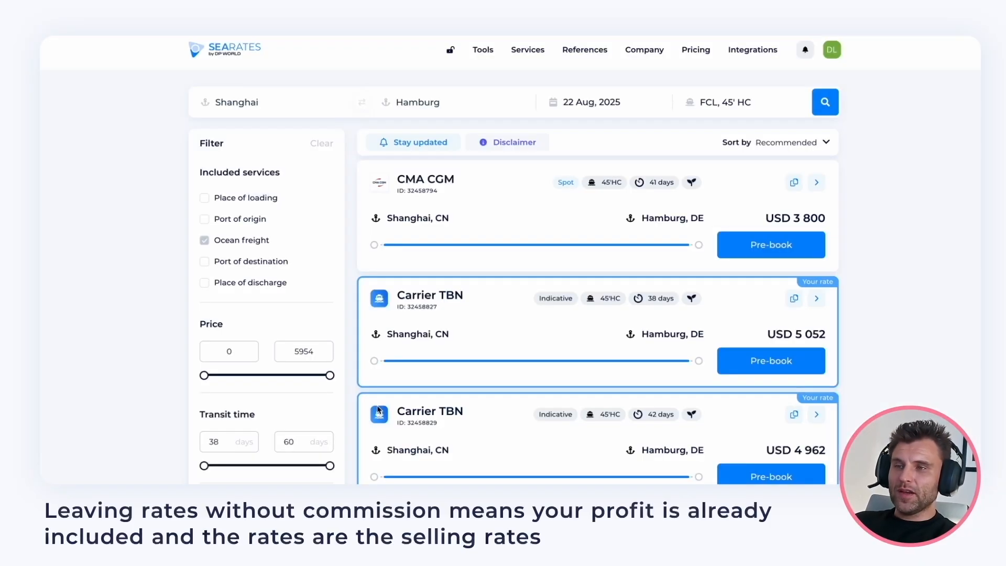
Review the Shanghai to Hamburg FCL 45'HC offers without added commission and open the CMA CGM offer's details.
scroll(597, 262, down, 5)
scroll(377, 410, up, 5)
click(817, 184)
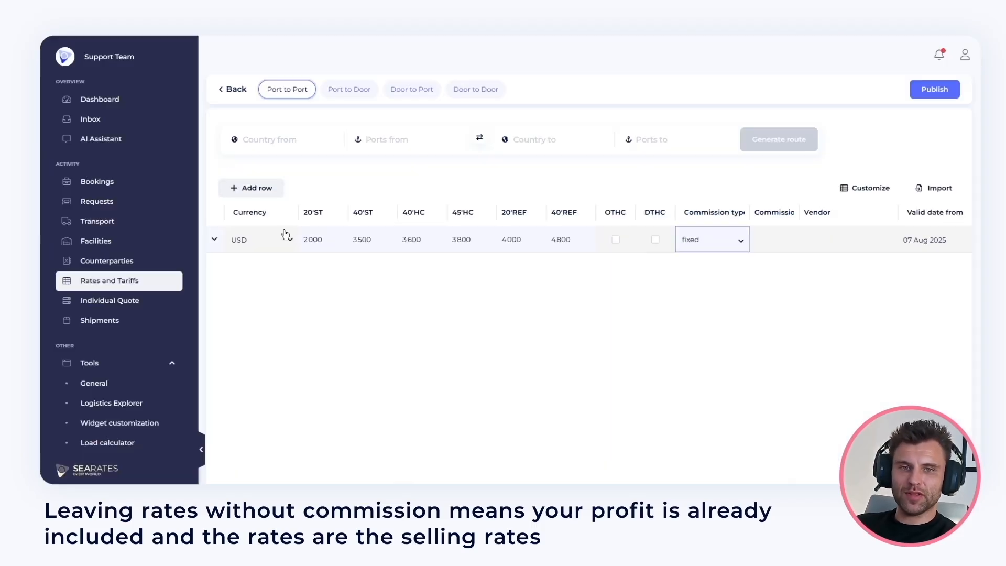
Revisit the rate's commission type and review the CMA CGM Shanghai to Hamburg offer with commission added, including its rate breakdown.
scroll(284, 228, right, 2)
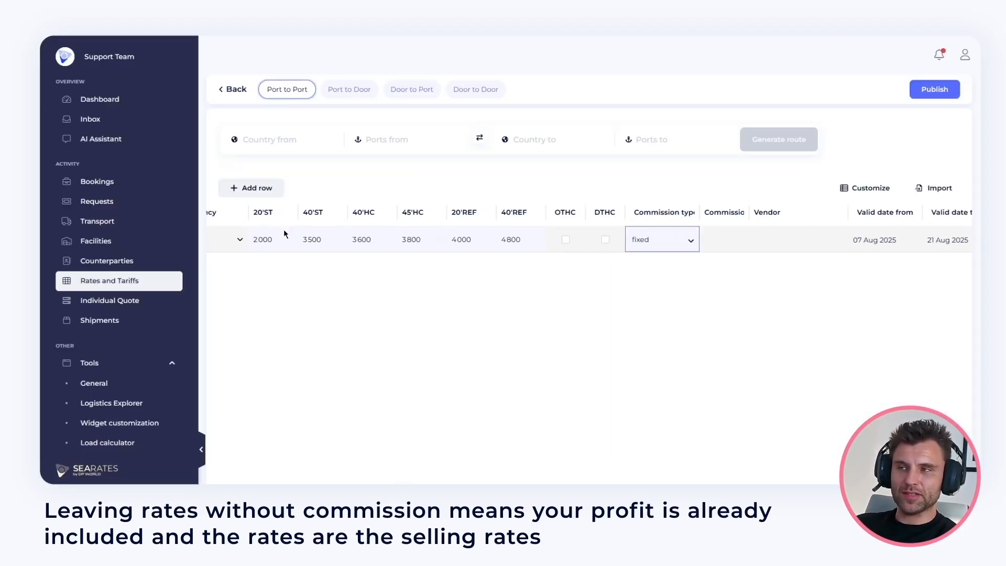
click(687, 240)
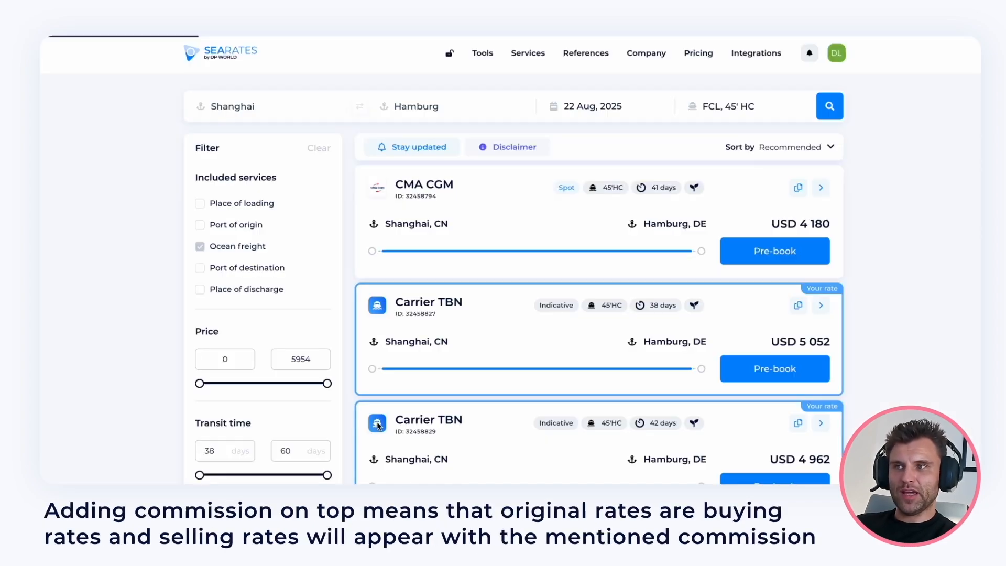
scroll(378, 425, down, 4)
scroll(378, 425, up, 3)
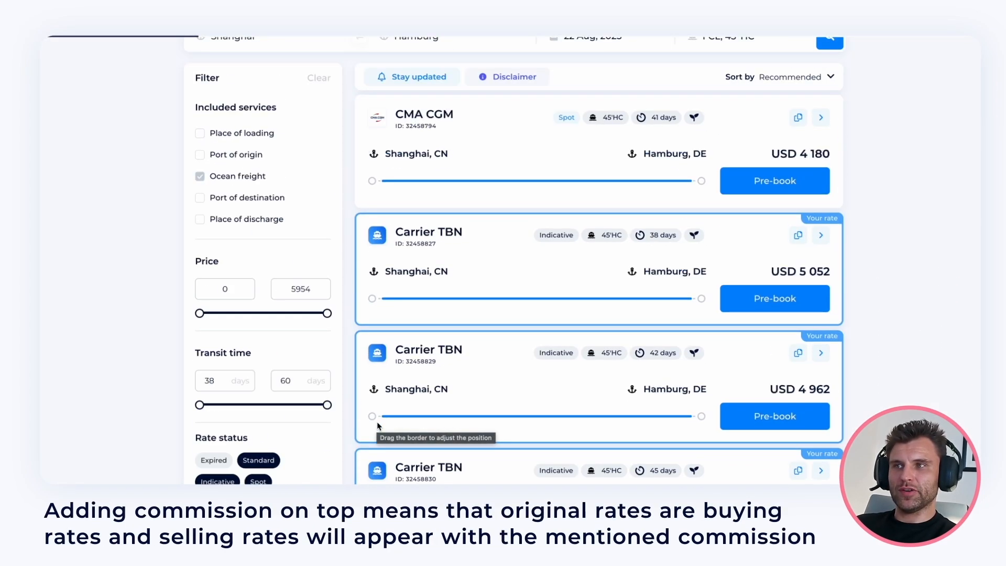
click(821, 170)
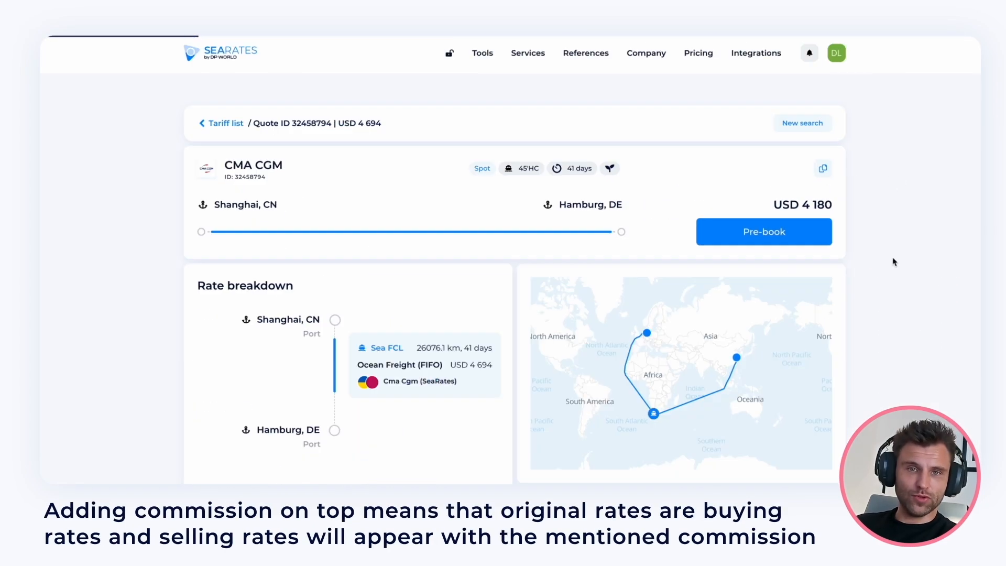
scroll(893, 261, down, 4)
scroll(894, 261, up, 5)
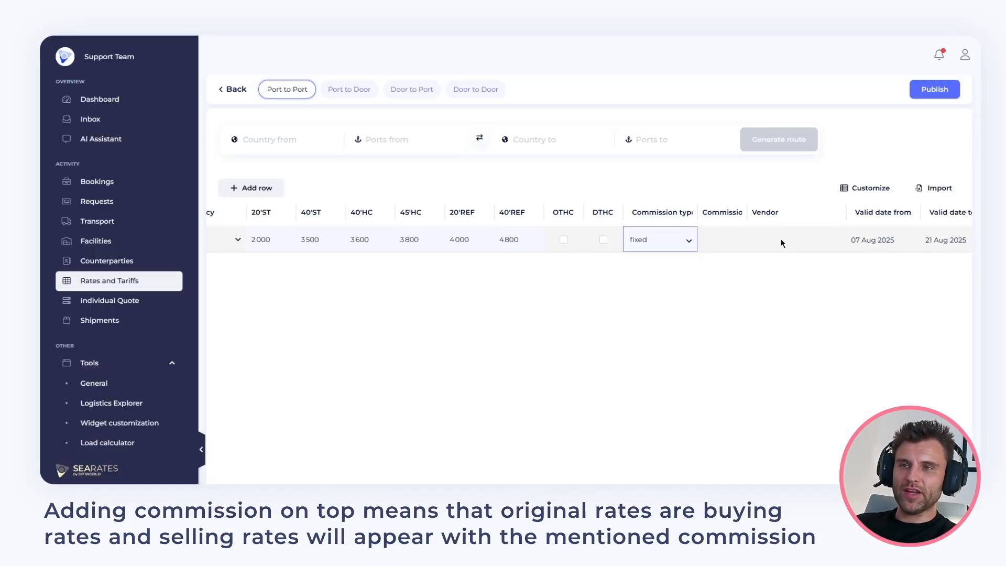
Open the rate's Vendor field and examine where vendors appear in the Evergreen Dubai to Shanghai quote's rate breakdown.
click(781, 239)
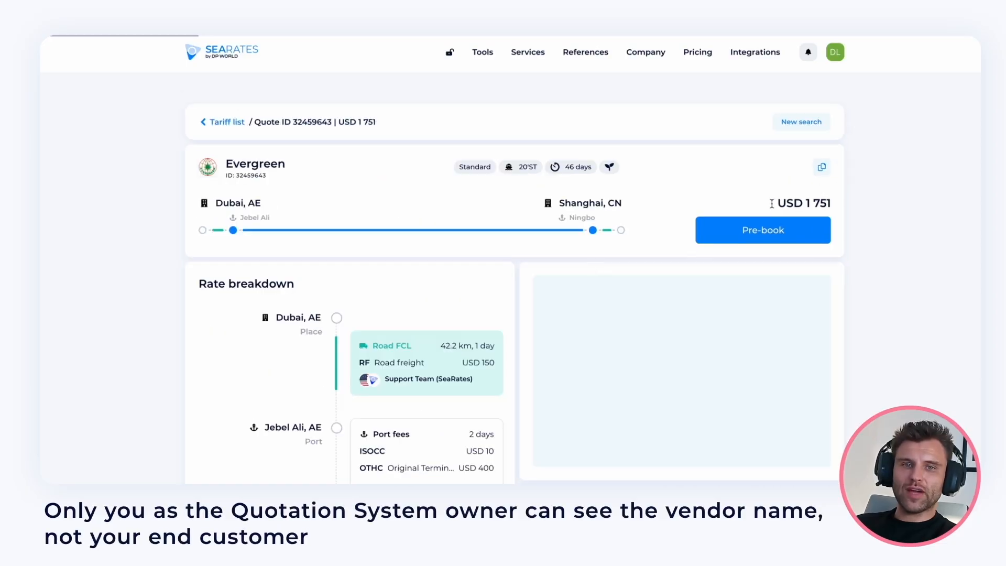
scroll(569, 274, down, 3)
scroll(569, 273, down, 2)
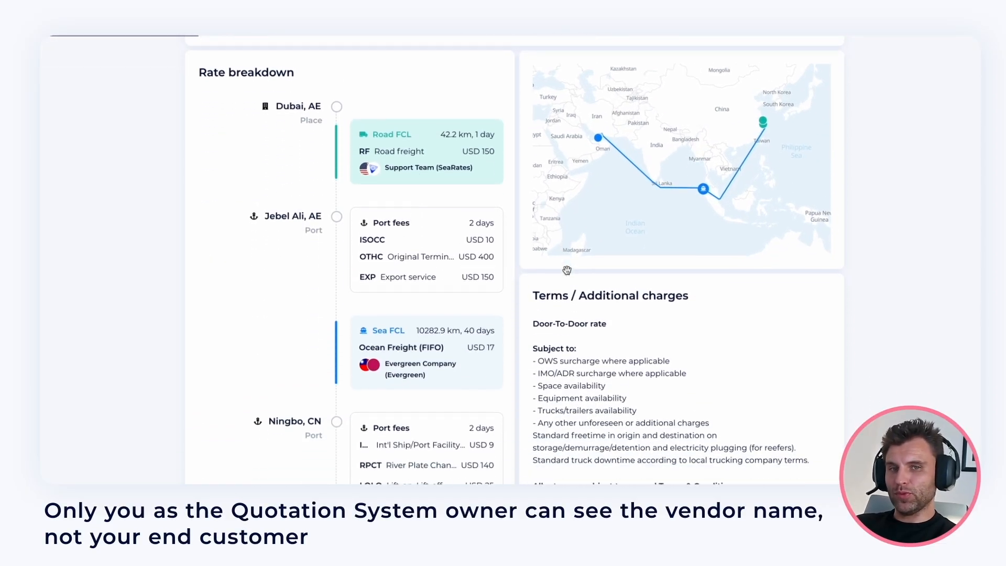
scroll(411, 359, down, 2)
scroll(411, 359, up, 1)
scroll(411, 359, down, 4)
scroll(412, 359, up, 3)
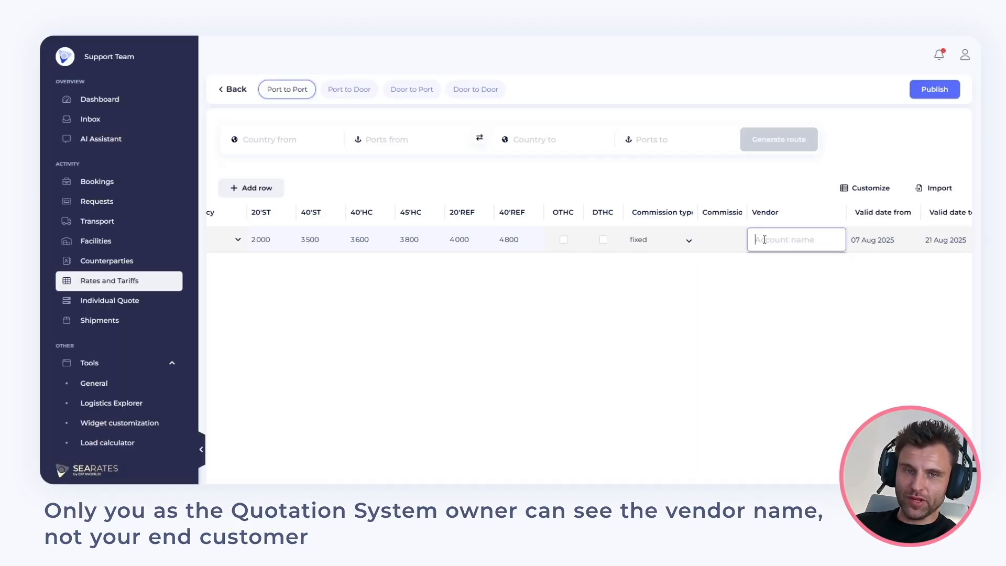
Search the rate's vendor accounts for "primel" and look through the matches, leaving the vendor unassigned.
scroll(765, 240, left, 1)
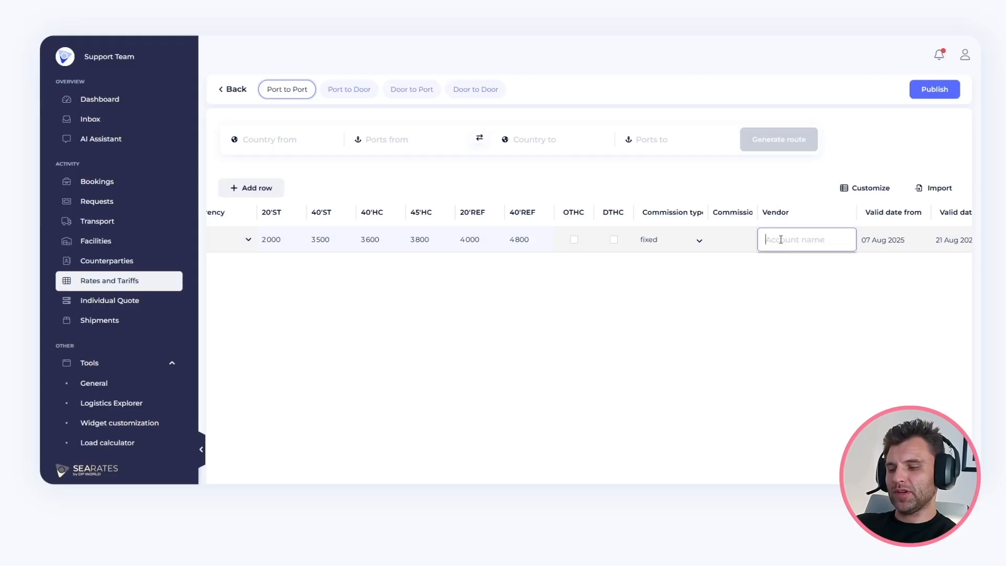
text(primel)
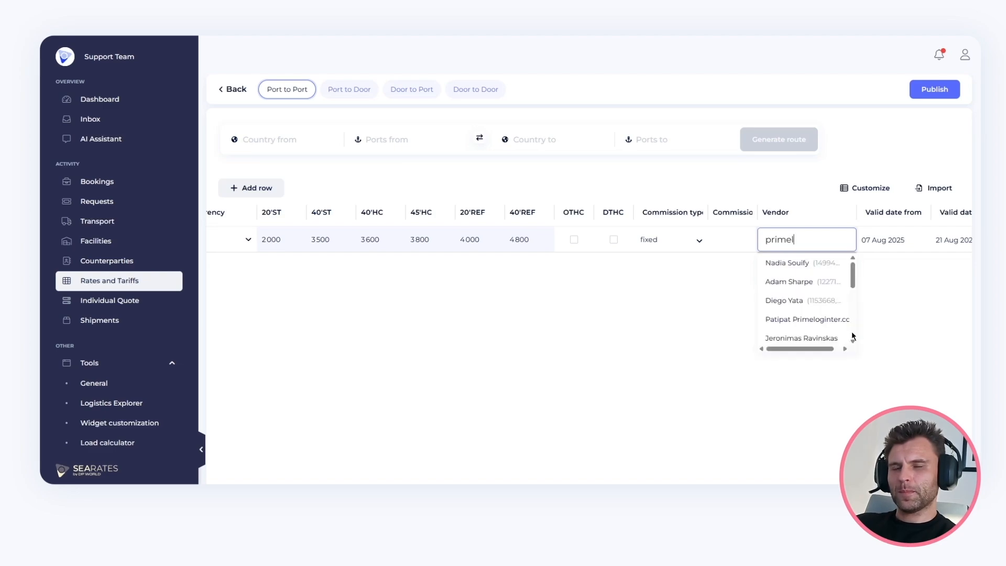
scroll(810, 271, down, 10)
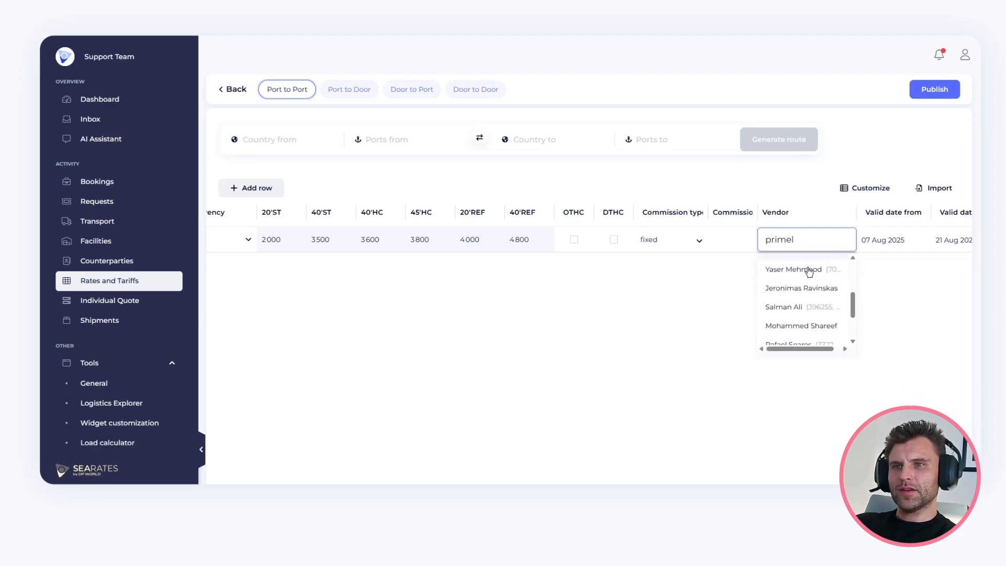
scroll(810, 271, down, 1)
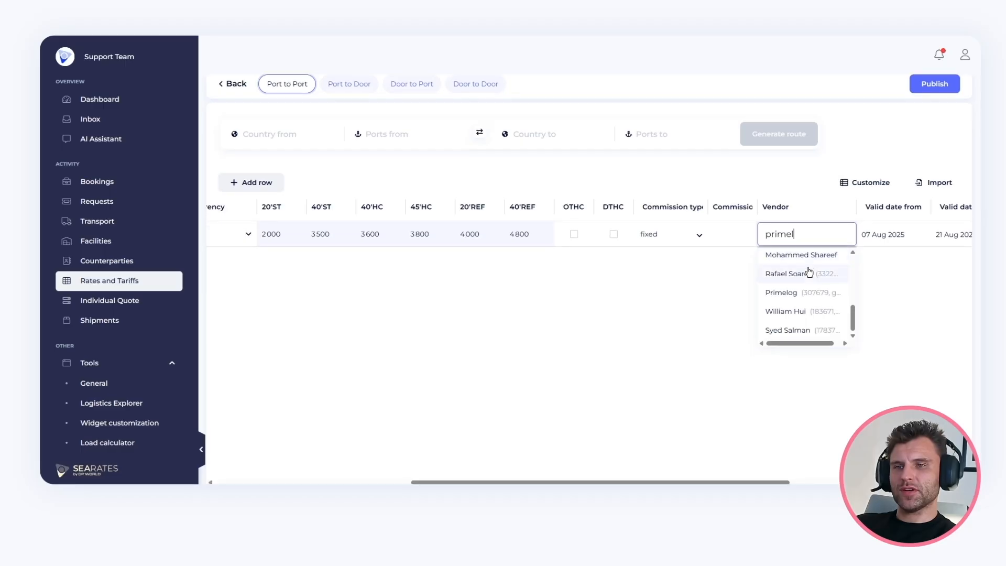
scroll(827, 279, up, 10)
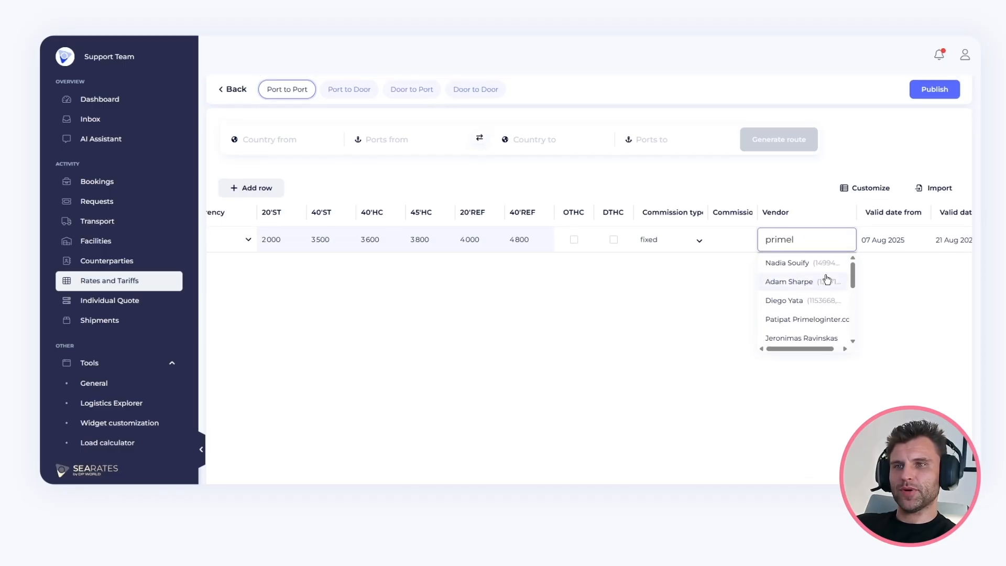
scroll(799, 292, down, 5)
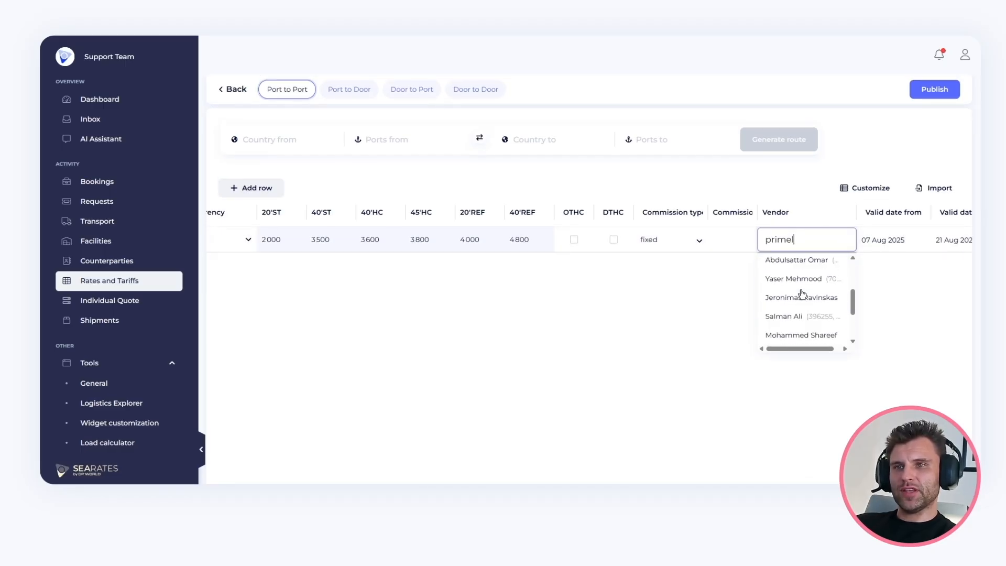
scroll(802, 294, up, 5)
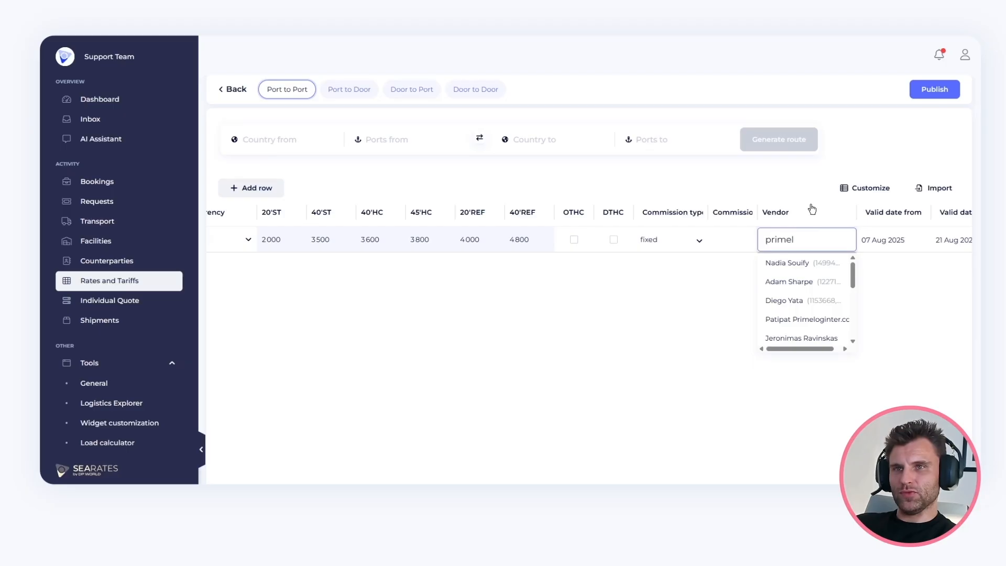
click(797, 173)
double_click(793, 241)
click(769, 267)
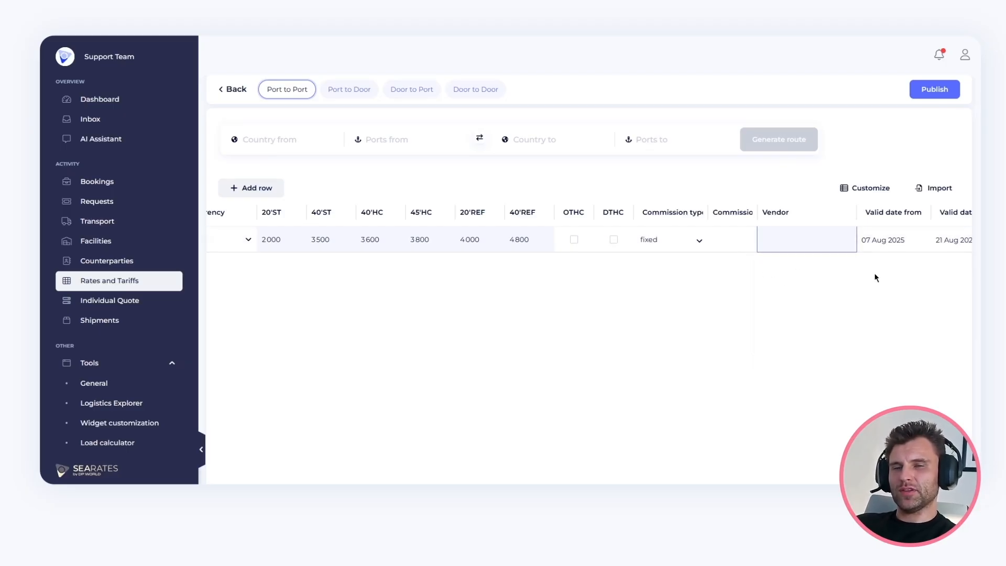
Check the validity period and departures in the Evergreen Dubai to Shanghai quote and the Spot status on the CMA CGM quote.
scroll(776, 237, right, 4)
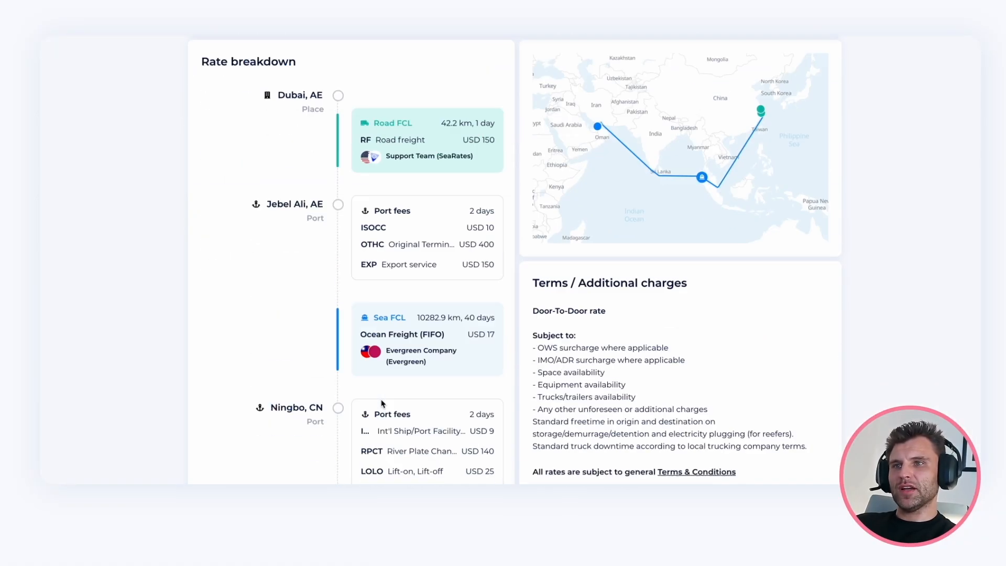
scroll(382, 404, down, 8)
scroll(382, 401, down, 1)
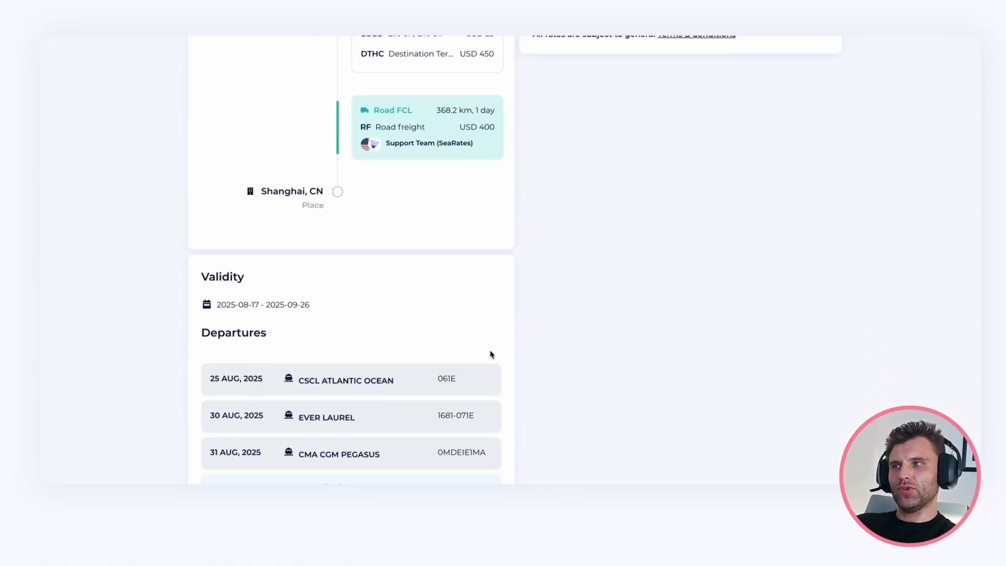
scroll(339, 311, up, 5)
scroll(338, 310, left, 4)
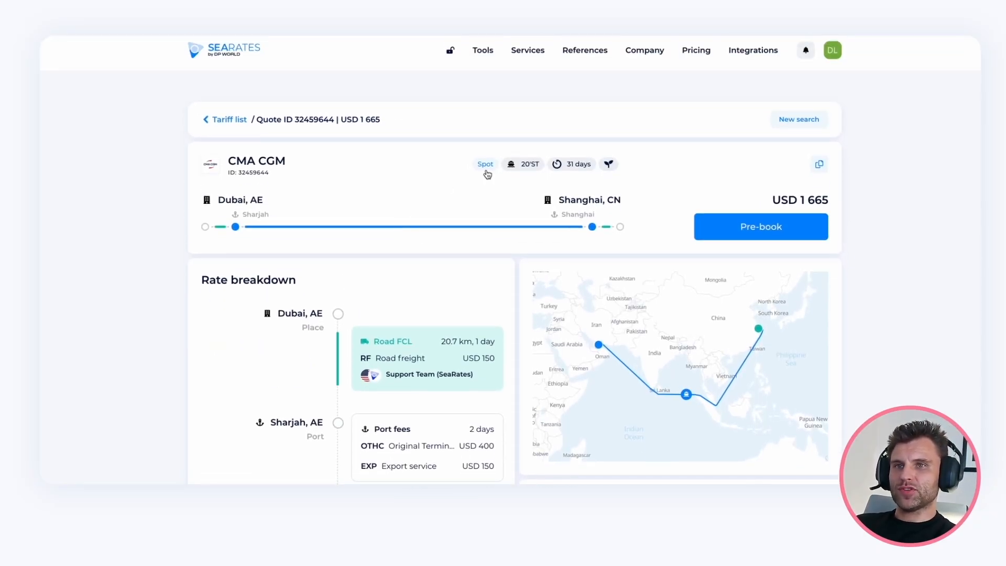
mouse_move(487, 174)
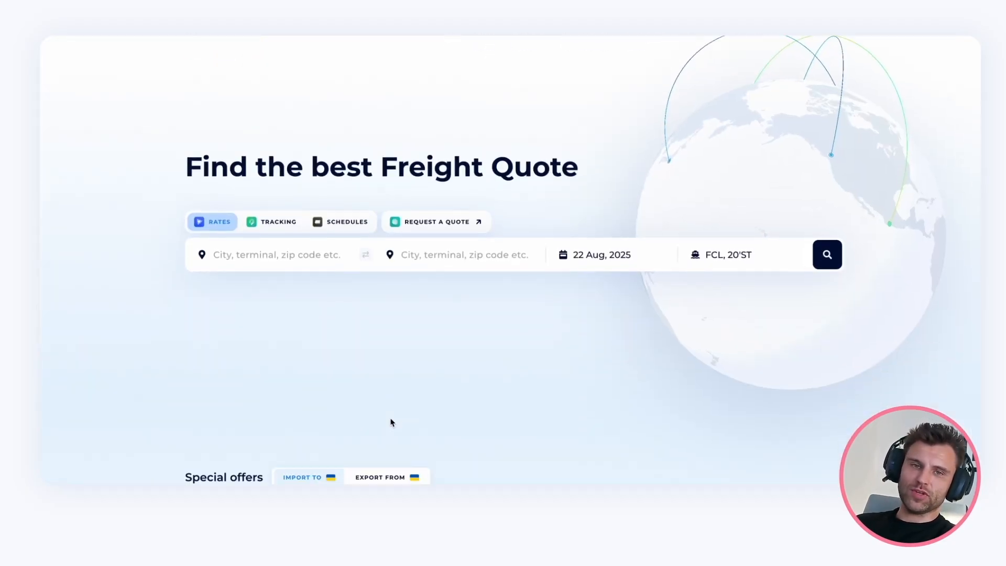
Check the CO2 and Notes fields at the end of the Shanghai to Hamburg rate row.
scroll(391, 421, down, 6)
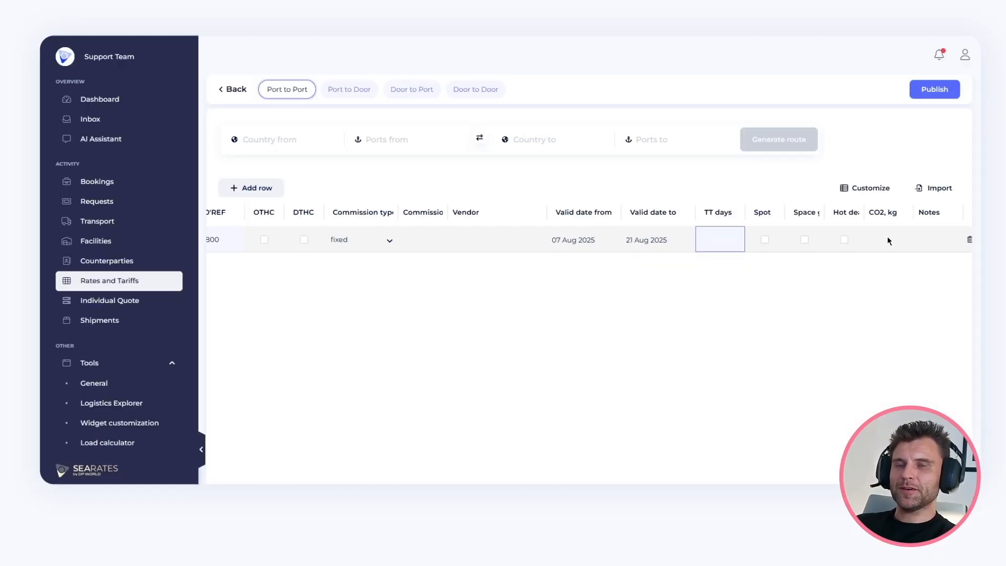
scroll(888, 238, right, 2)
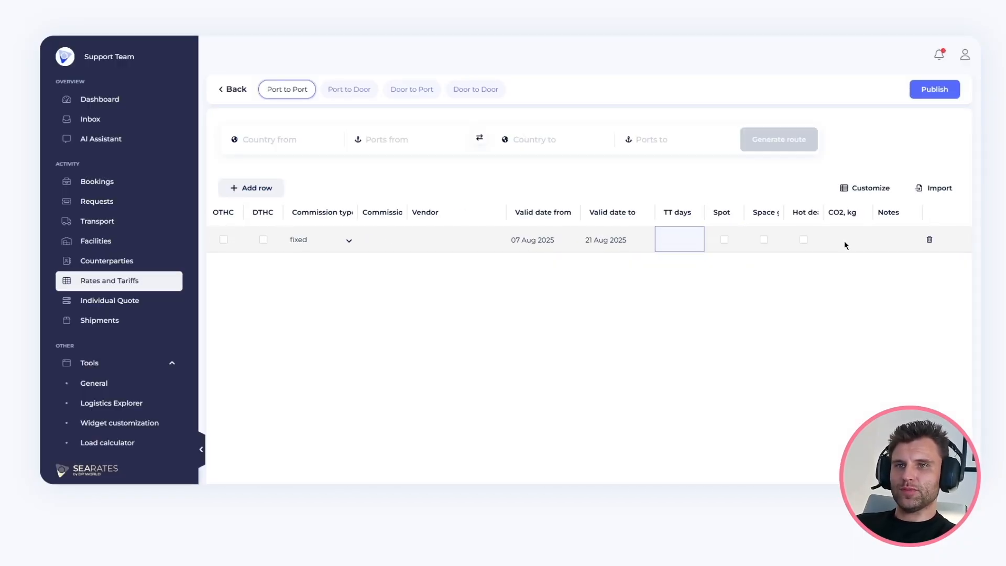
click(843, 244)
click(901, 247)
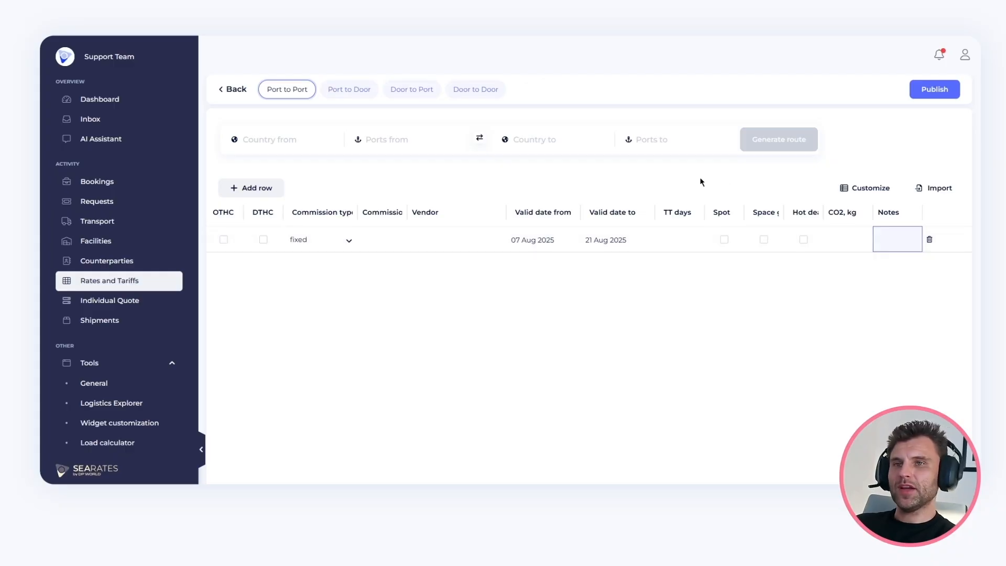
Look over the rate's columns and open its Valid date to calendar, leaving the date as it is.
scroll(835, 241, left, 10)
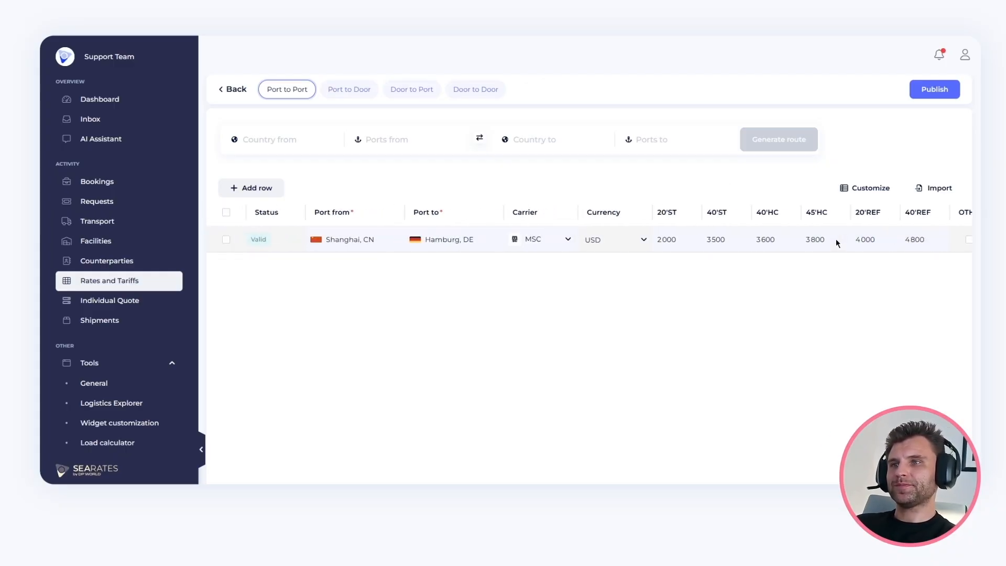
scroll(835, 241, right, 5)
scroll(835, 238, right, 5)
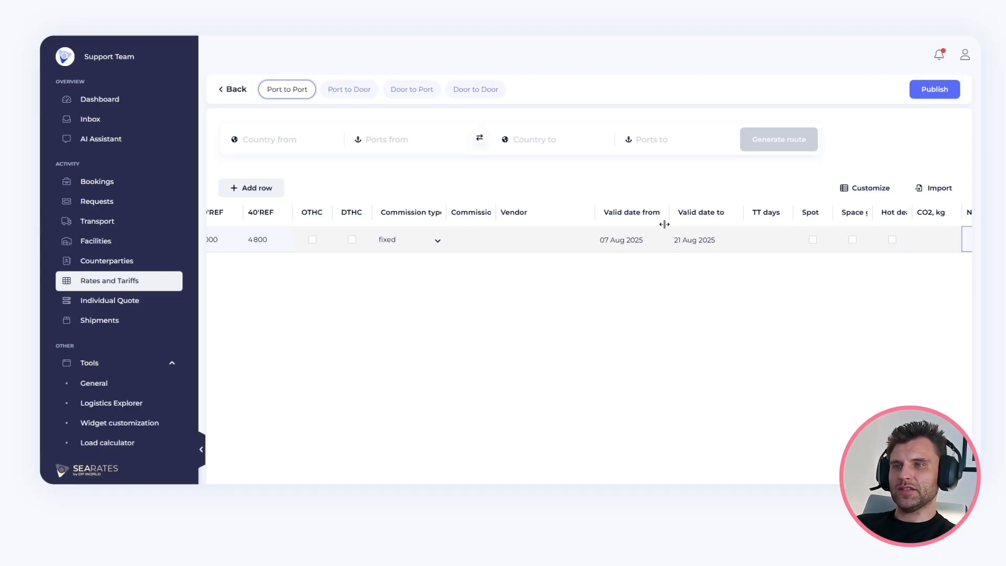
click(697, 238)
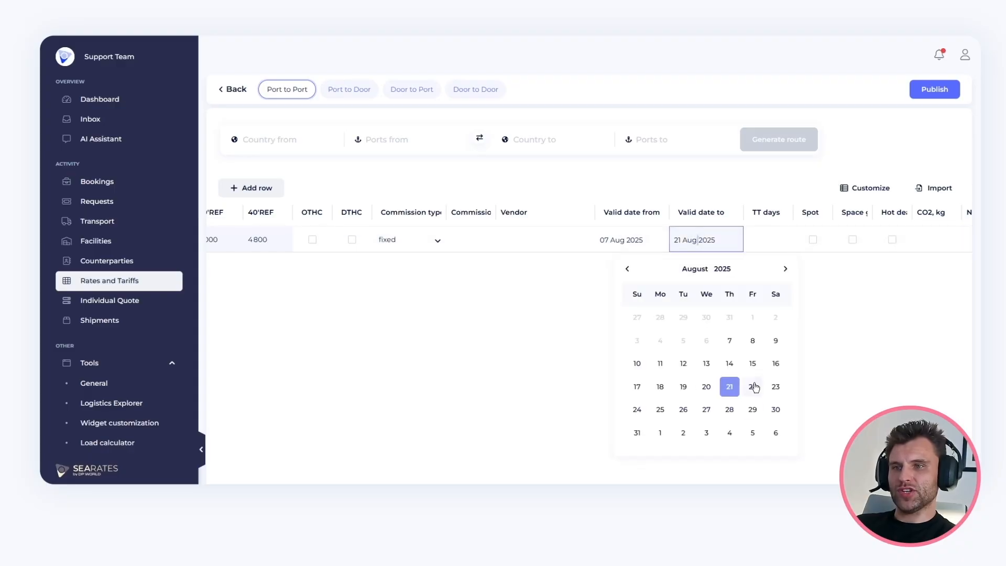
click(690, 182)
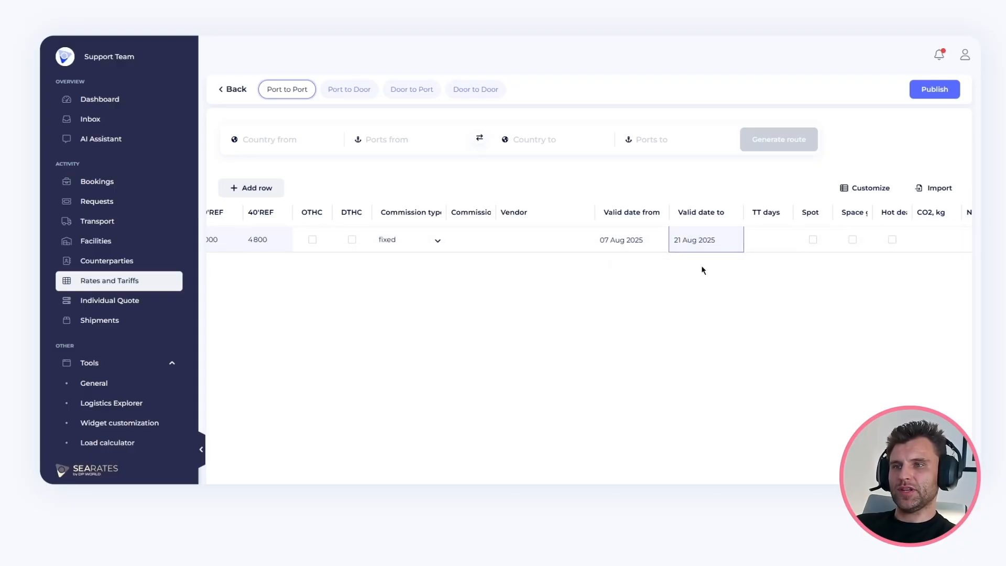
Review the completed Shanghai to Hamburg MSC rate, publish it and return to the rates table.
scroll(720, 251, left, 10)
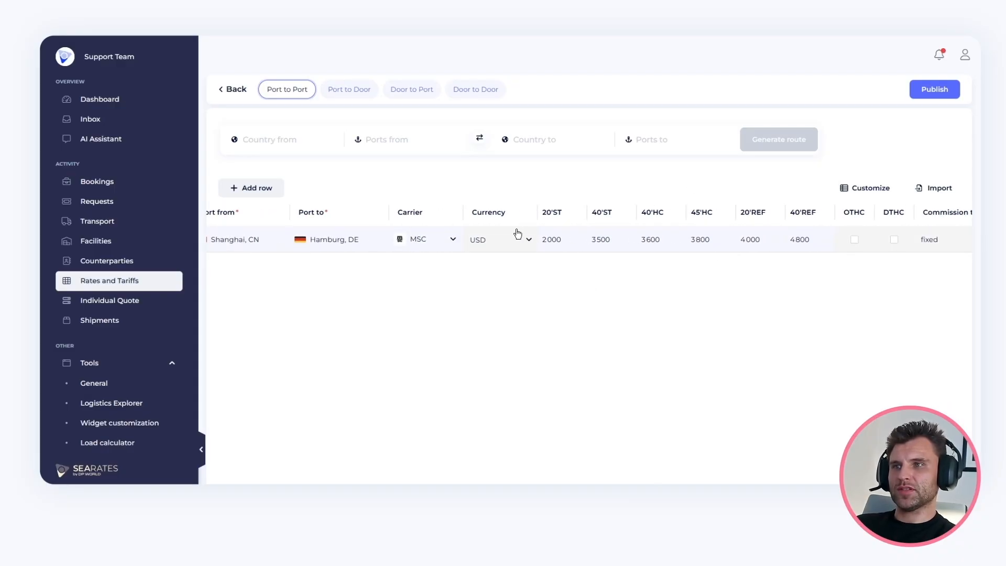
scroll(421, 249, left, 3)
scroll(421, 248, right, 1)
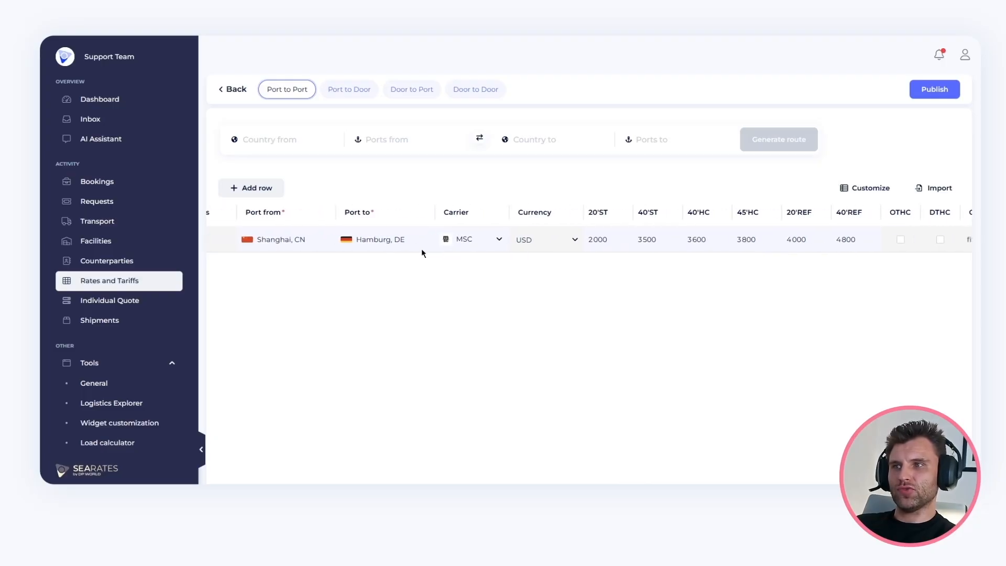
scroll(839, 247, right, 10)
scroll(840, 246, left, 12)
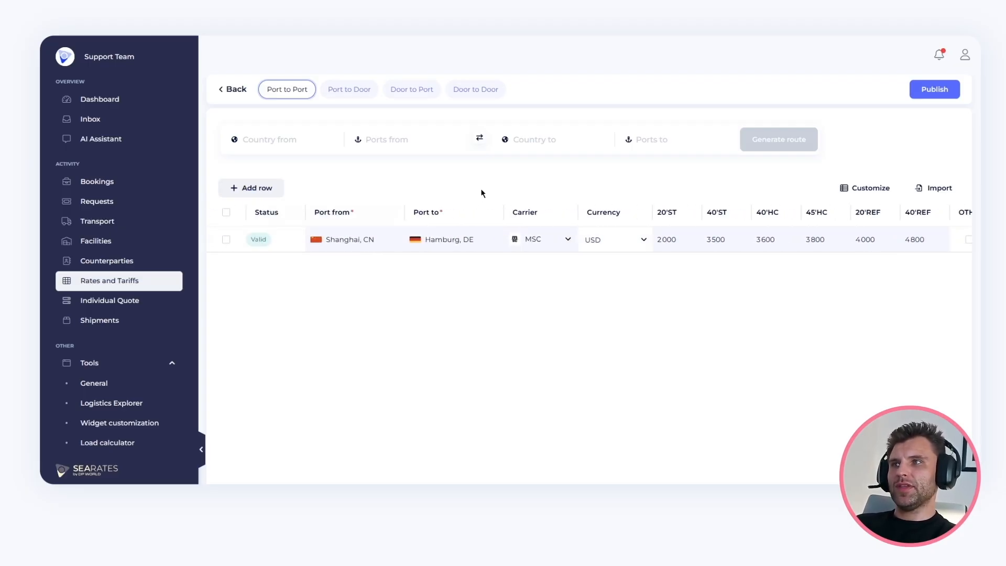
scroll(703, 240, right, 10)
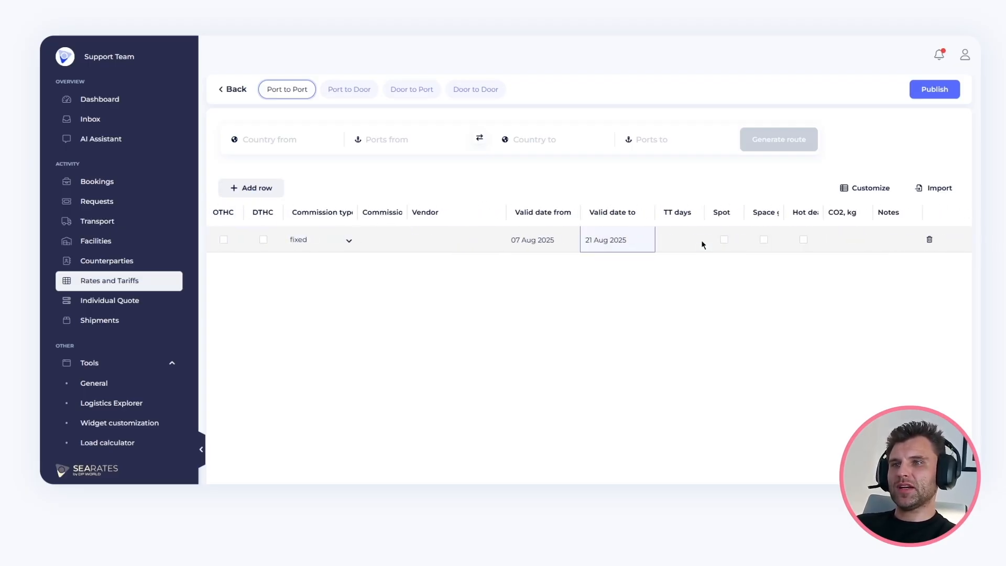
click(951, 90)
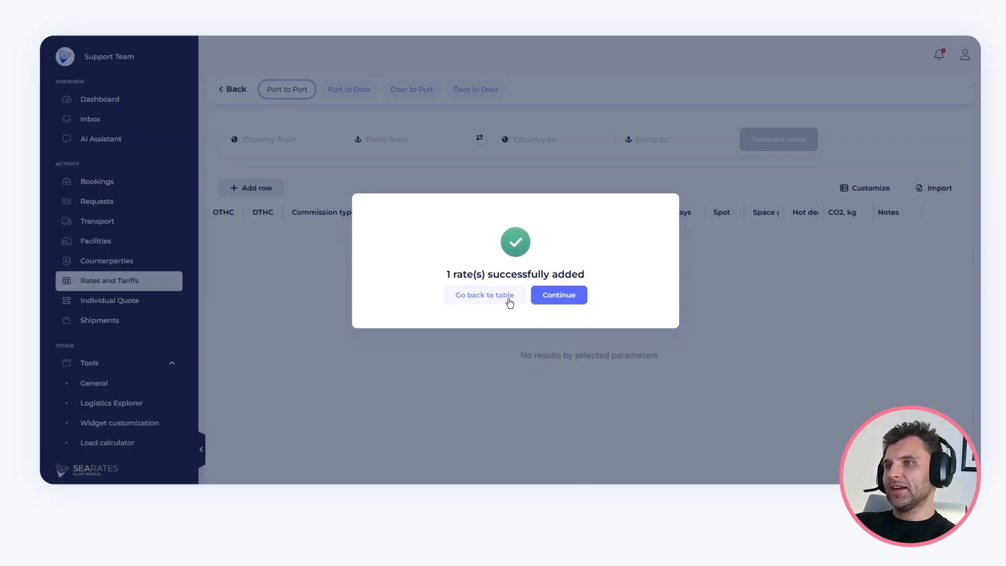
click(507, 298)
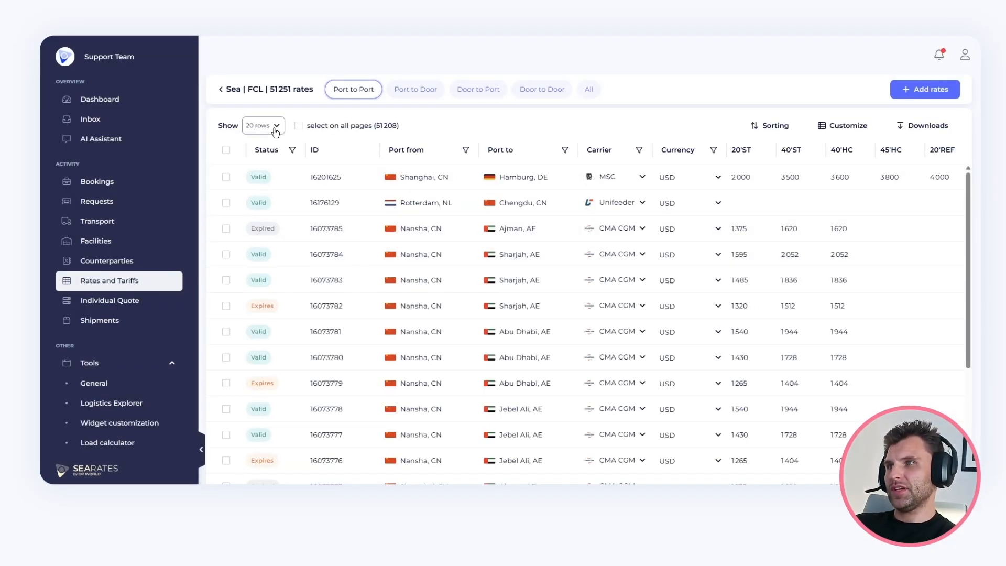
Examine the newly published Shanghai to Hamburg rate across the FCL rates table and select its ID cell.
scroll(588, 265, right, 8)
scroll(588, 263, right, 5)
scroll(588, 263, left, 15)
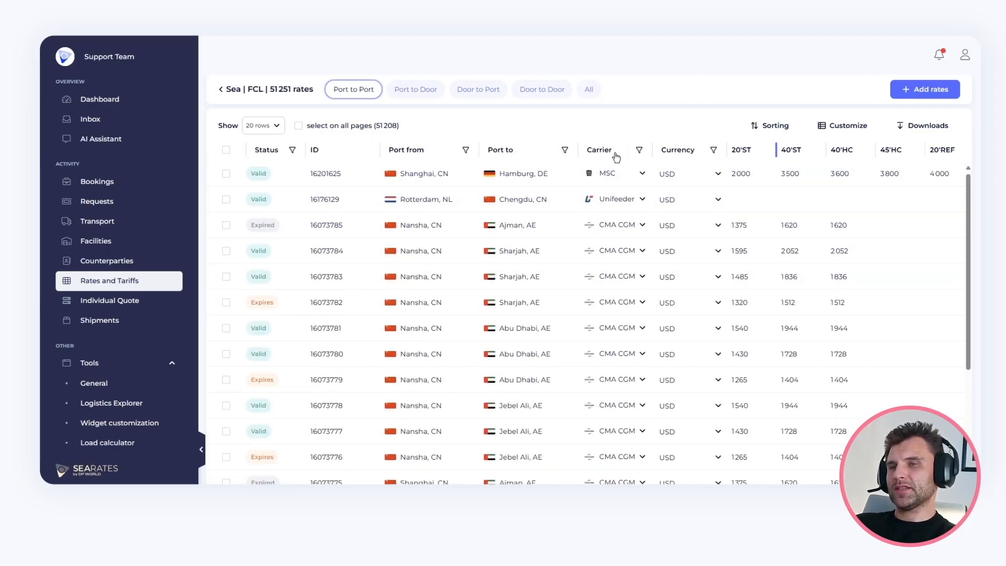
click(320, 174)
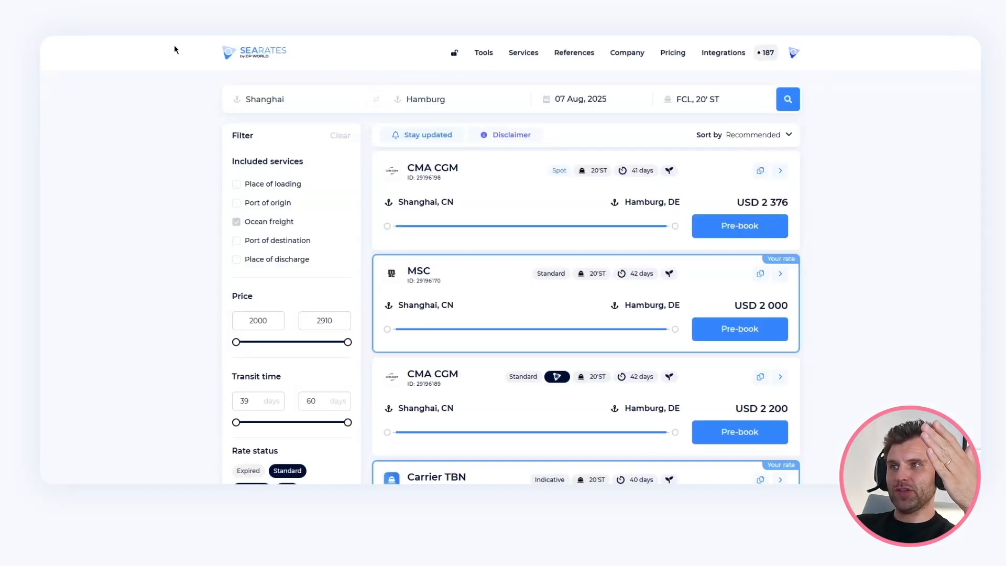
Examine the Shanghai to Hamburg search results for 20' ST, including the published MSC rate and its Standard status.
click(285, 100)
click(463, 95)
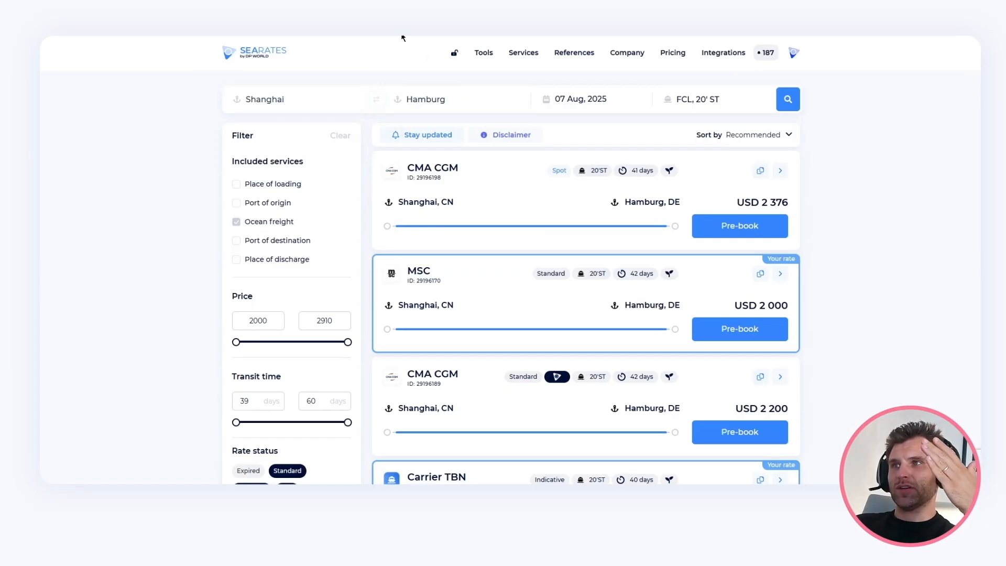
scroll(822, 272, down, 2)
scroll(823, 273, down, 1)
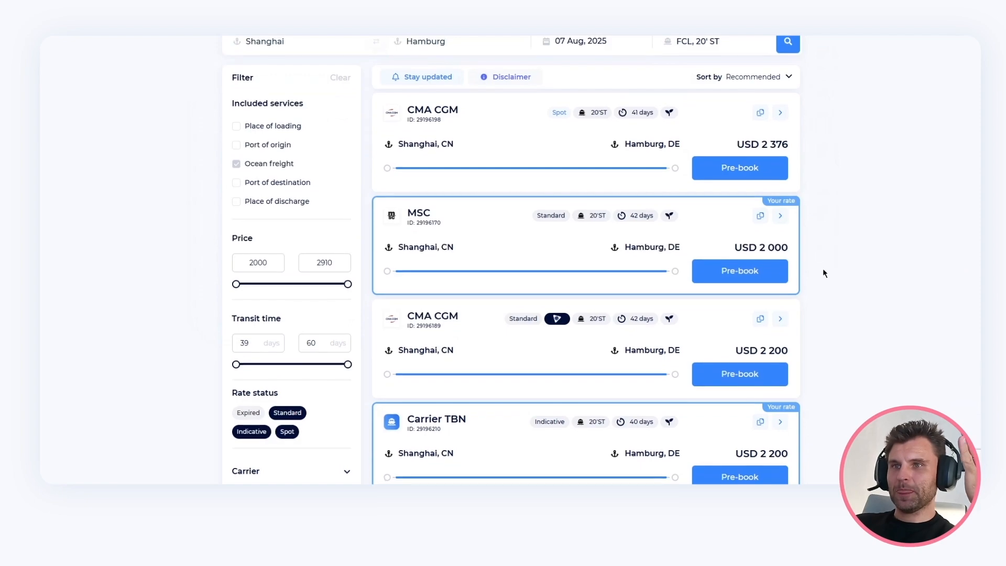
scroll(823, 273, up, 1)
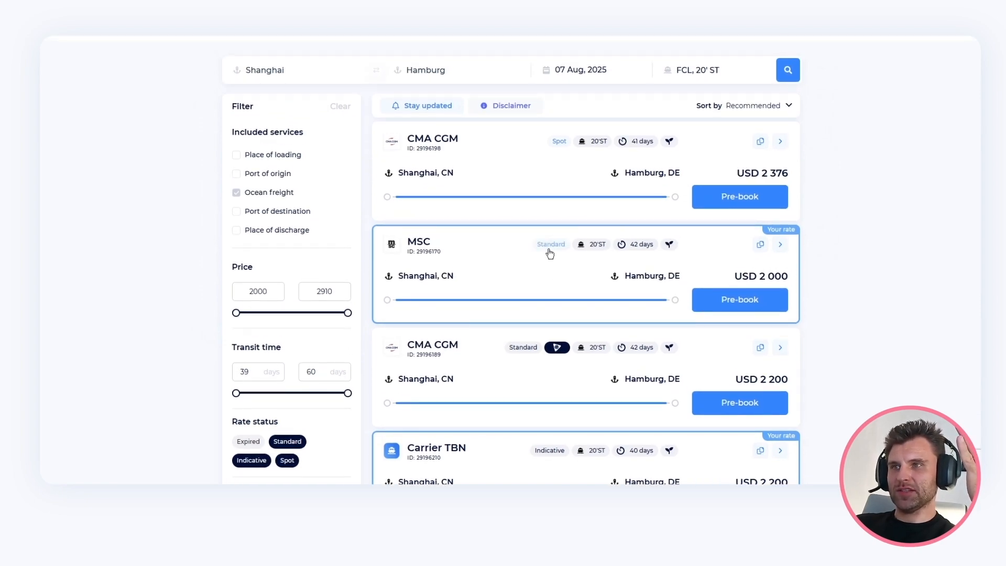
mouse_move(548, 251)
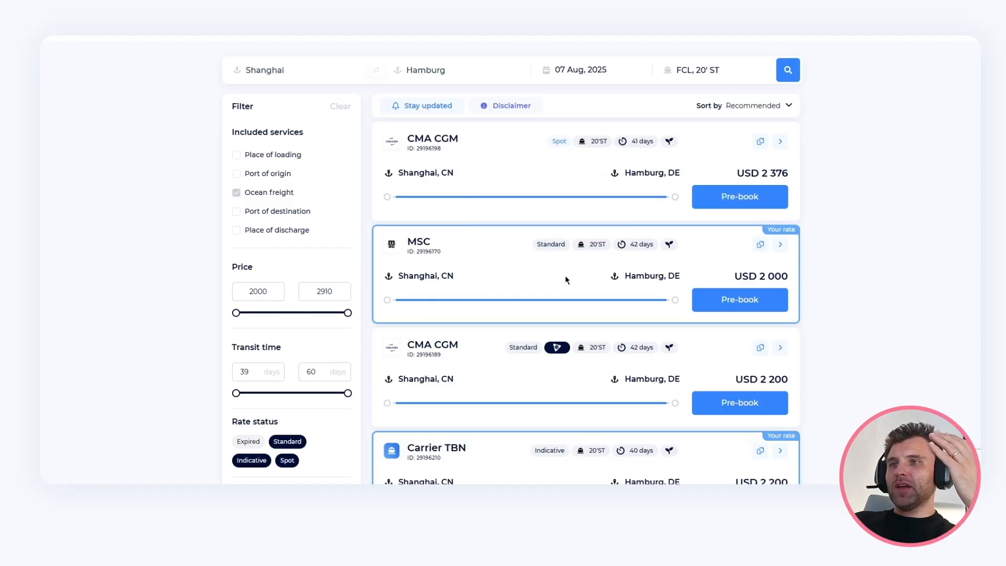
scroll(736, 263, down, 6)
scroll(736, 263, up, 5)
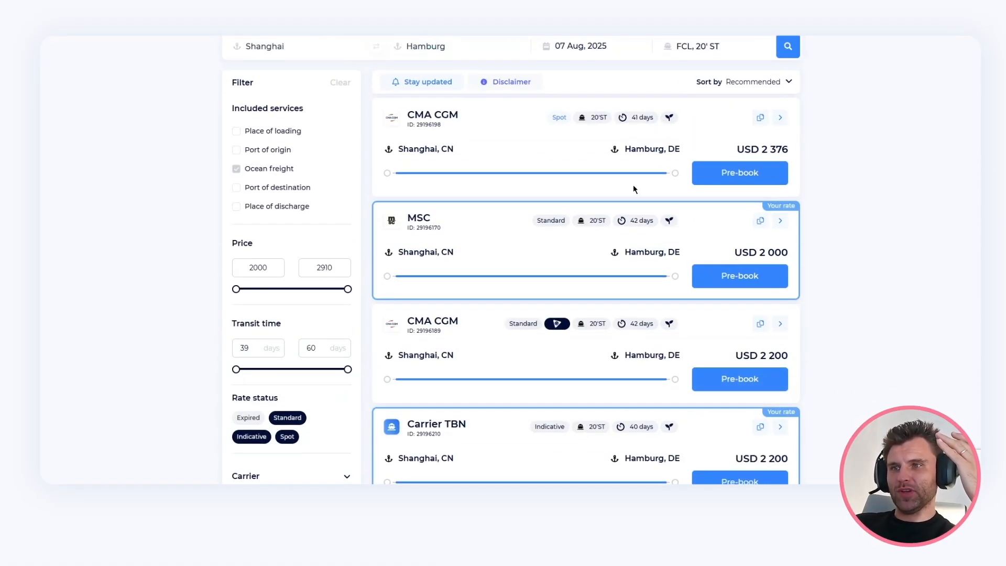
scroll(633, 185, up, 1)
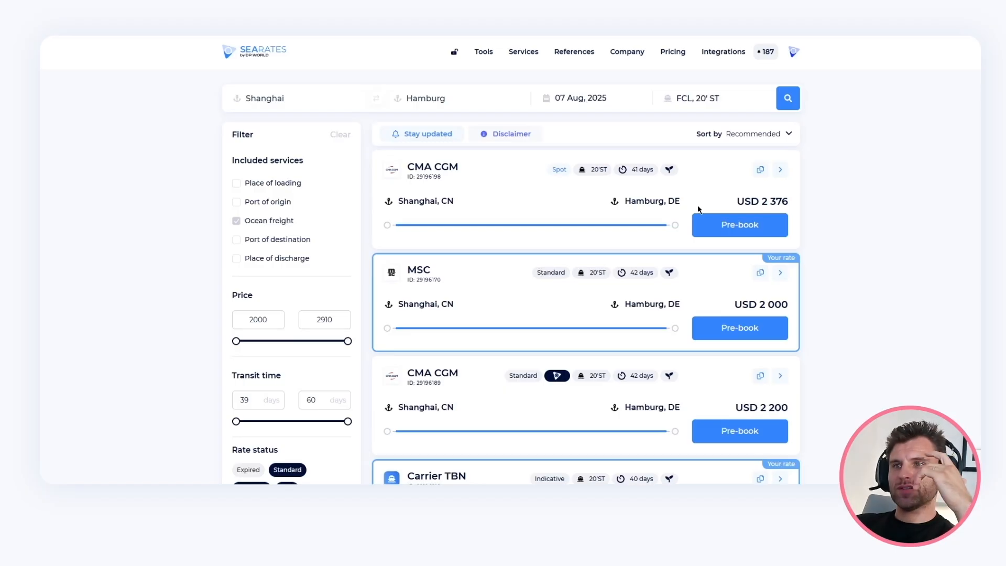
Open the published MSC offer's details and examine its rate breakdown, validity, departures and additional charges.
click(780, 277)
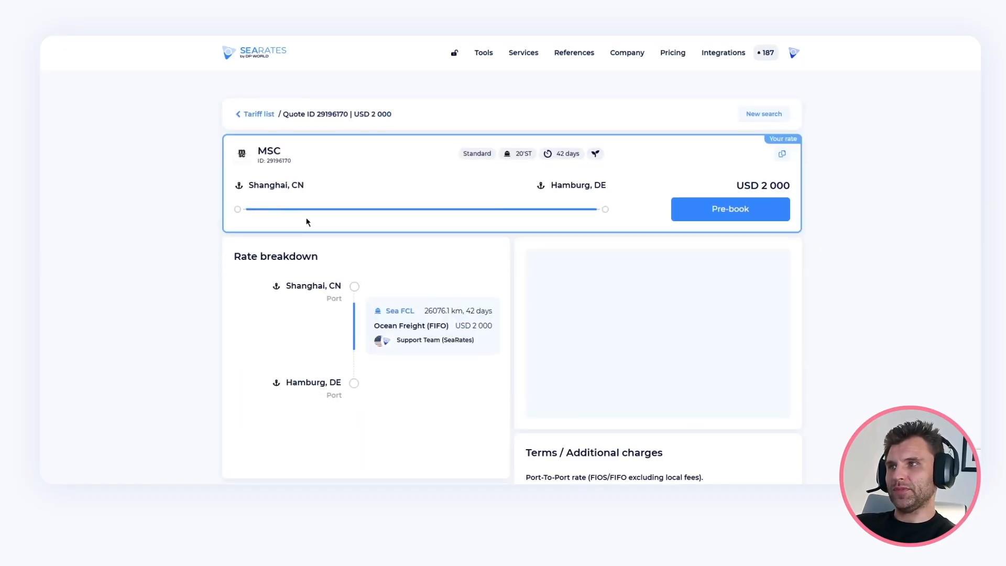
scroll(307, 219, down, 3)
scroll(306, 219, up, 3)
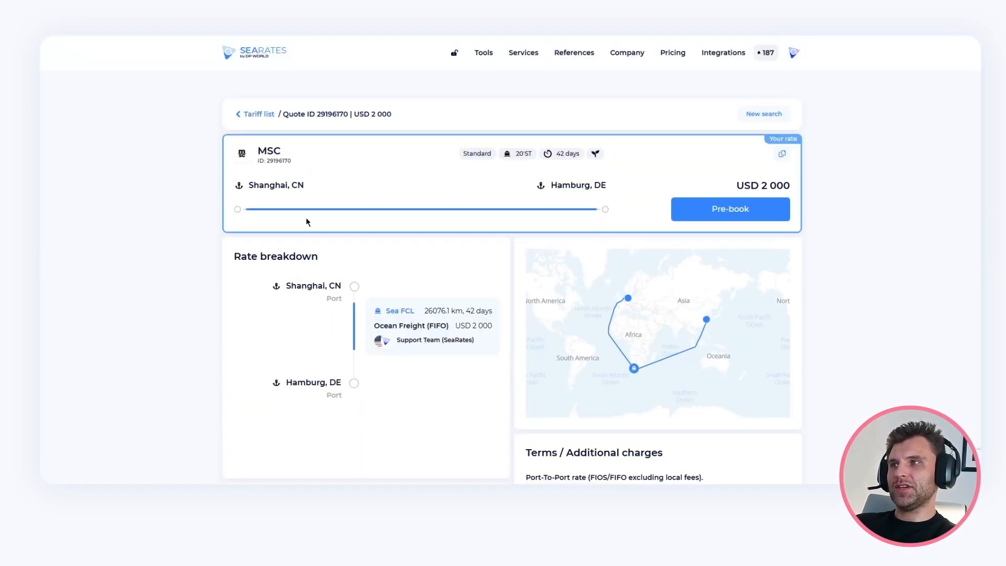
scroll(393, 284, down, 2)
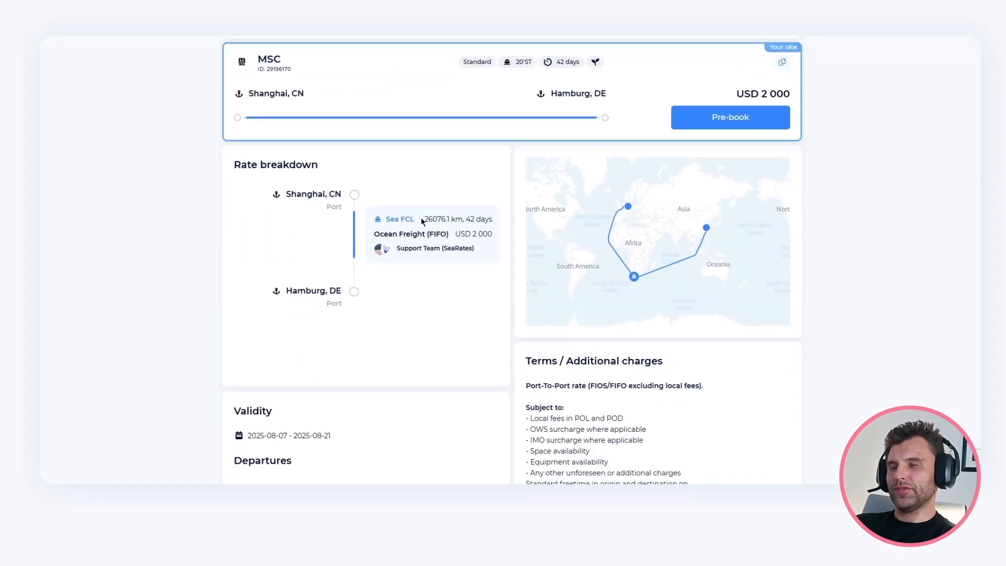
scroll(452, 313, down, 5)
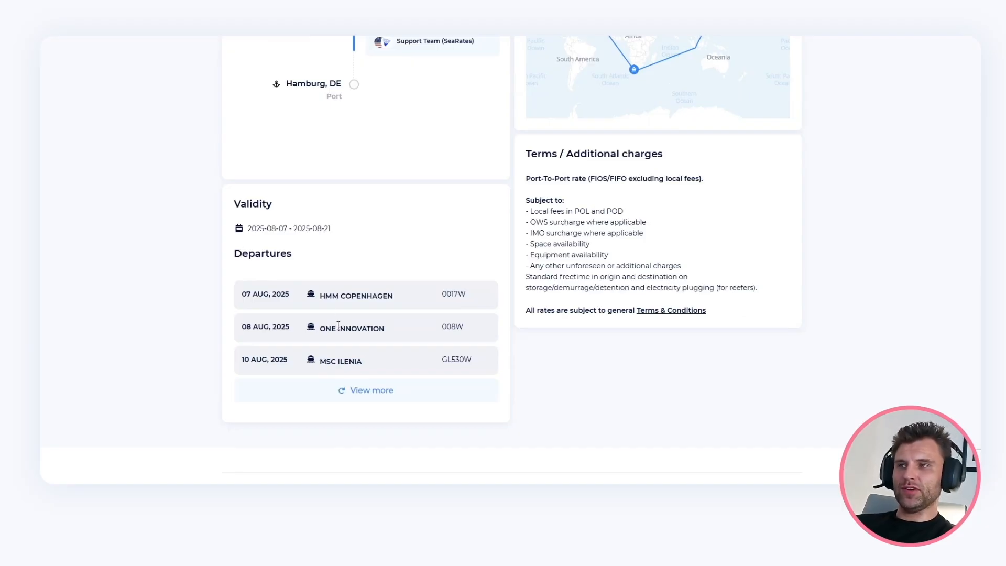
scroll(455, 253, up, 4)
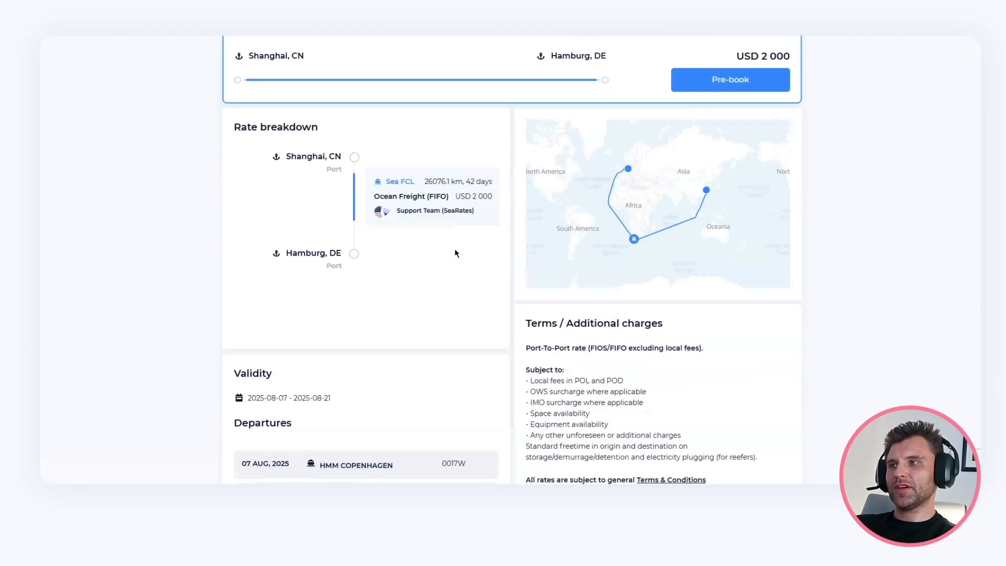
scroll(455, 253, down, 3)
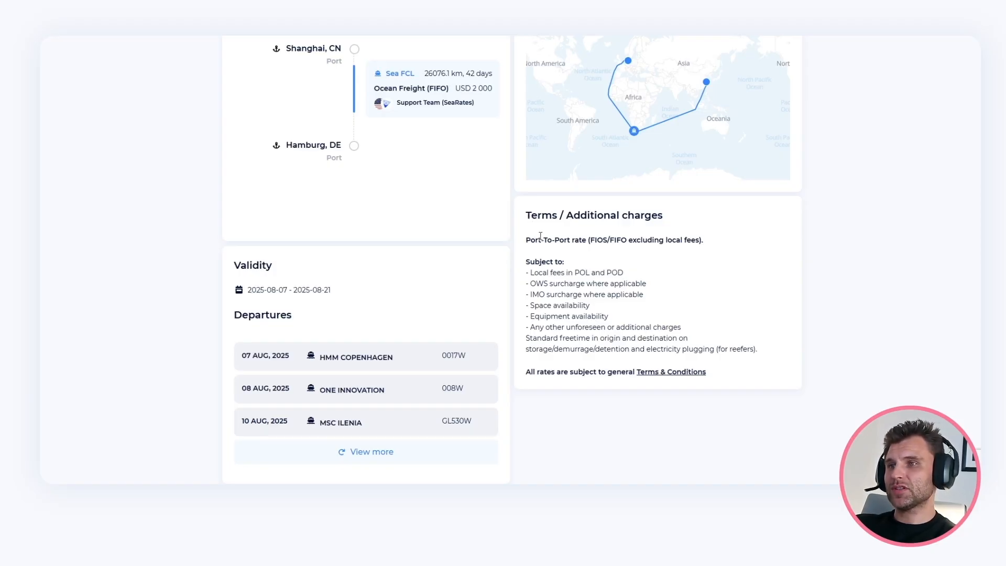
scroll(534, 220, down, 3)
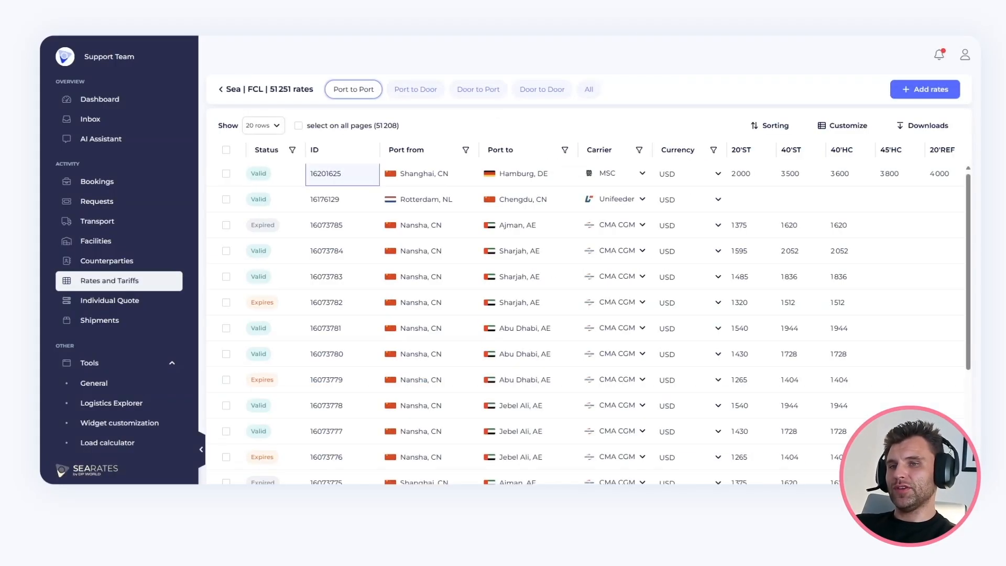
Compare the remaining columns of the published rate in the rates table with the MSC quote's details.
scroll(771, 190, right, 10)
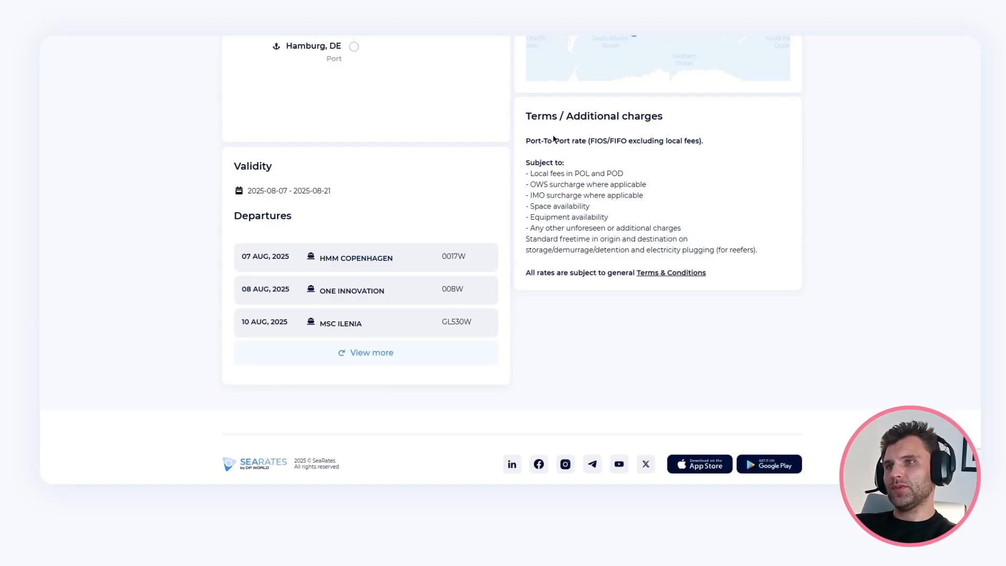
scroll(549, 137, up, 2)
scroll(550, 137, up, 4)
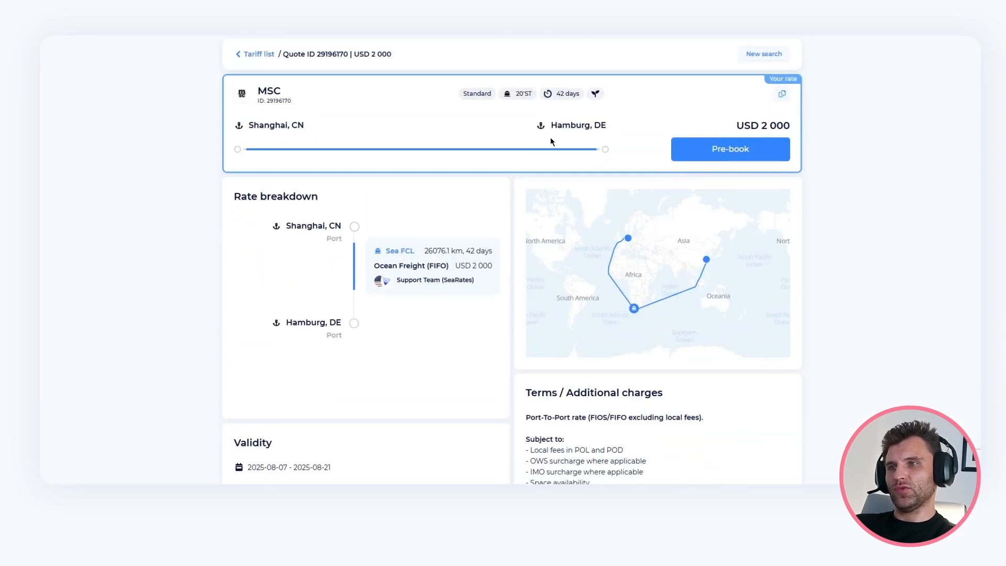
scroll(550, 139, down, 5)
scroll(550, 139, up, 6)
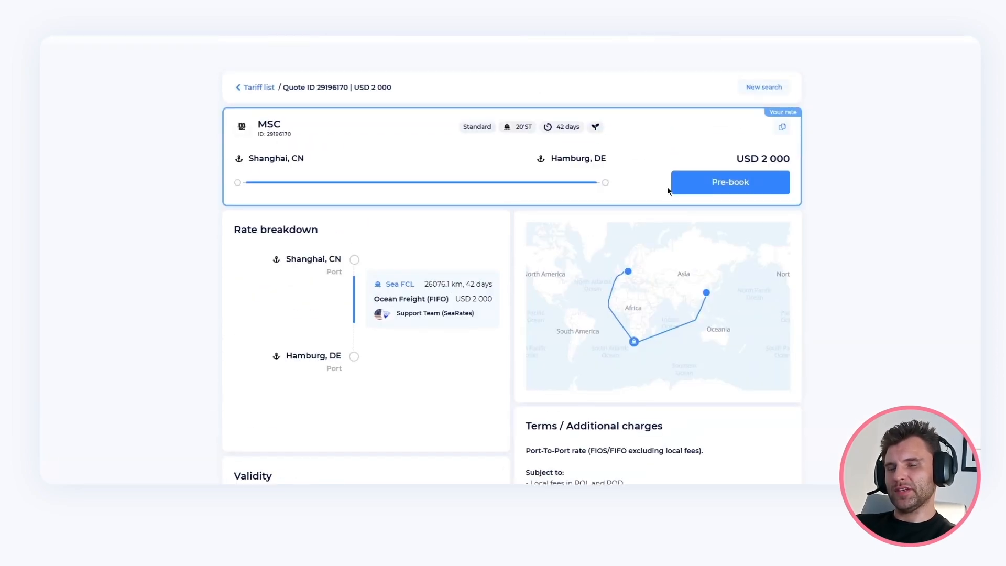
Open pre-booking for the MSC quote, review its shipping details and order summary, and go back without booking.
click(735, 184)
scroll(457, 231, down, 3)
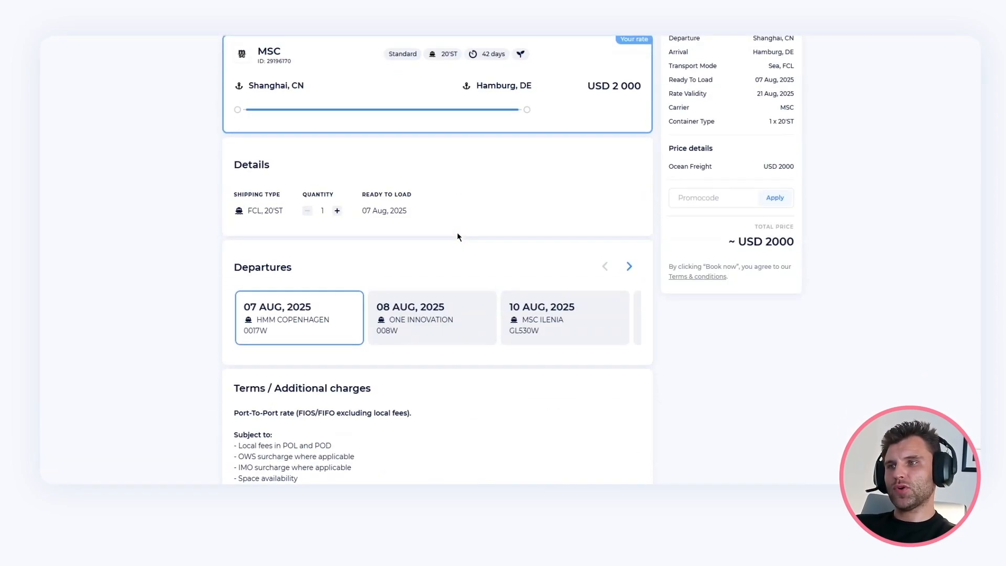
scroll(457, 236, up, 3)
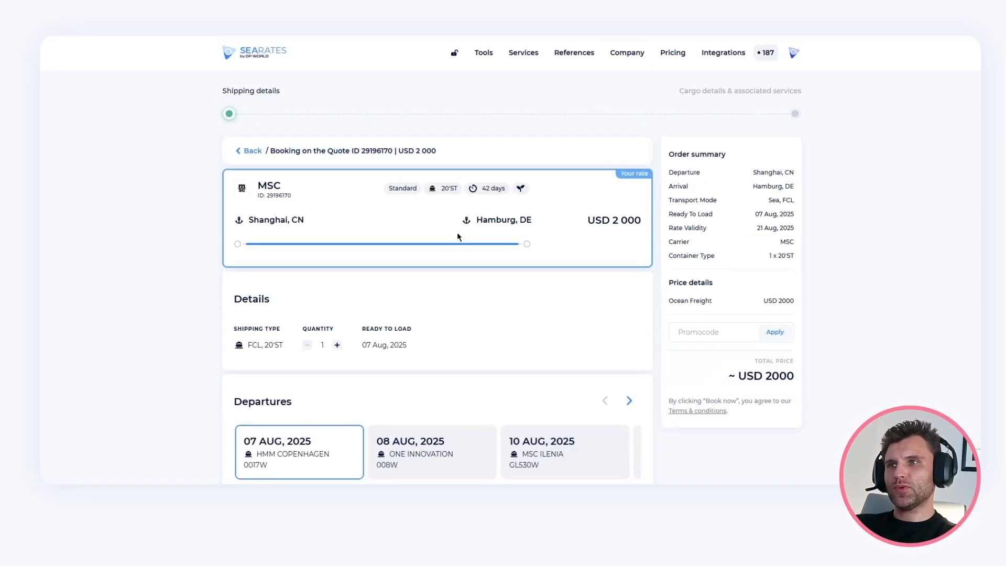
click(247, 152)
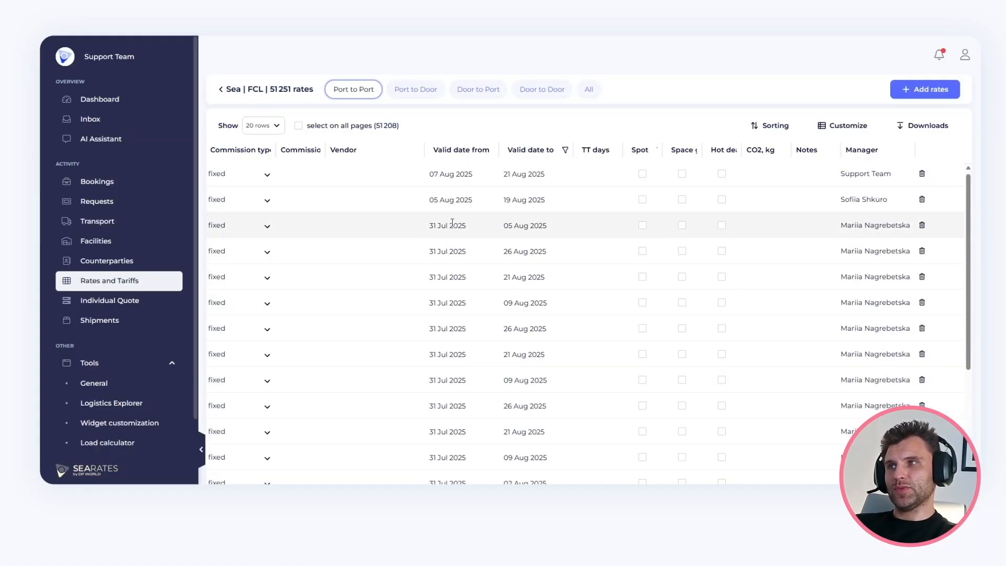
Look over the port-to-port FCL rates table, its column filters and the published Shanghai to Hamburg rate.
scroll(452, 223, left, 3)
scroll(453, 227, left, 10)
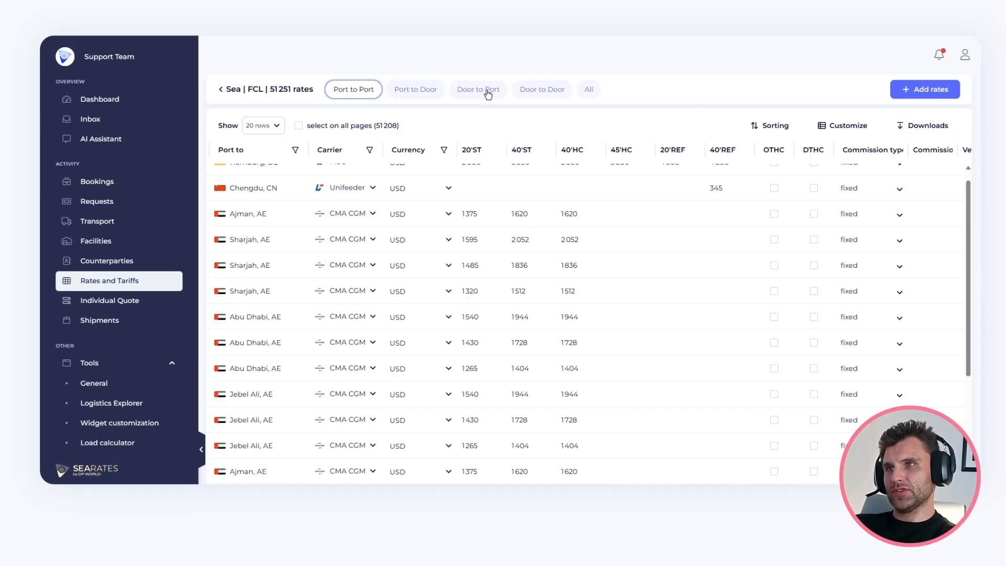
scroll(539, 119, down, 2)
scroll(539, 118, left, 4)
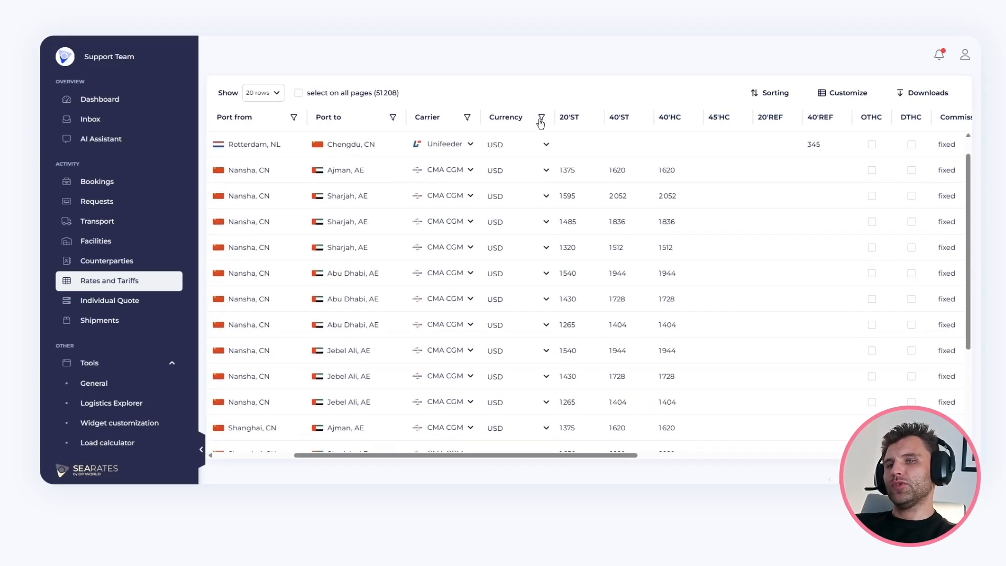
scroll(539, 119, up, 3)
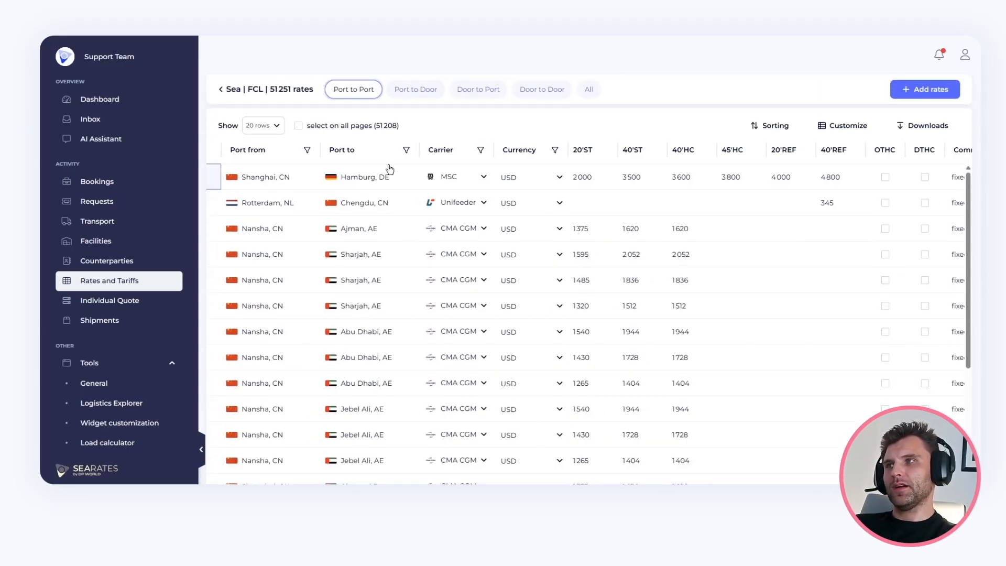